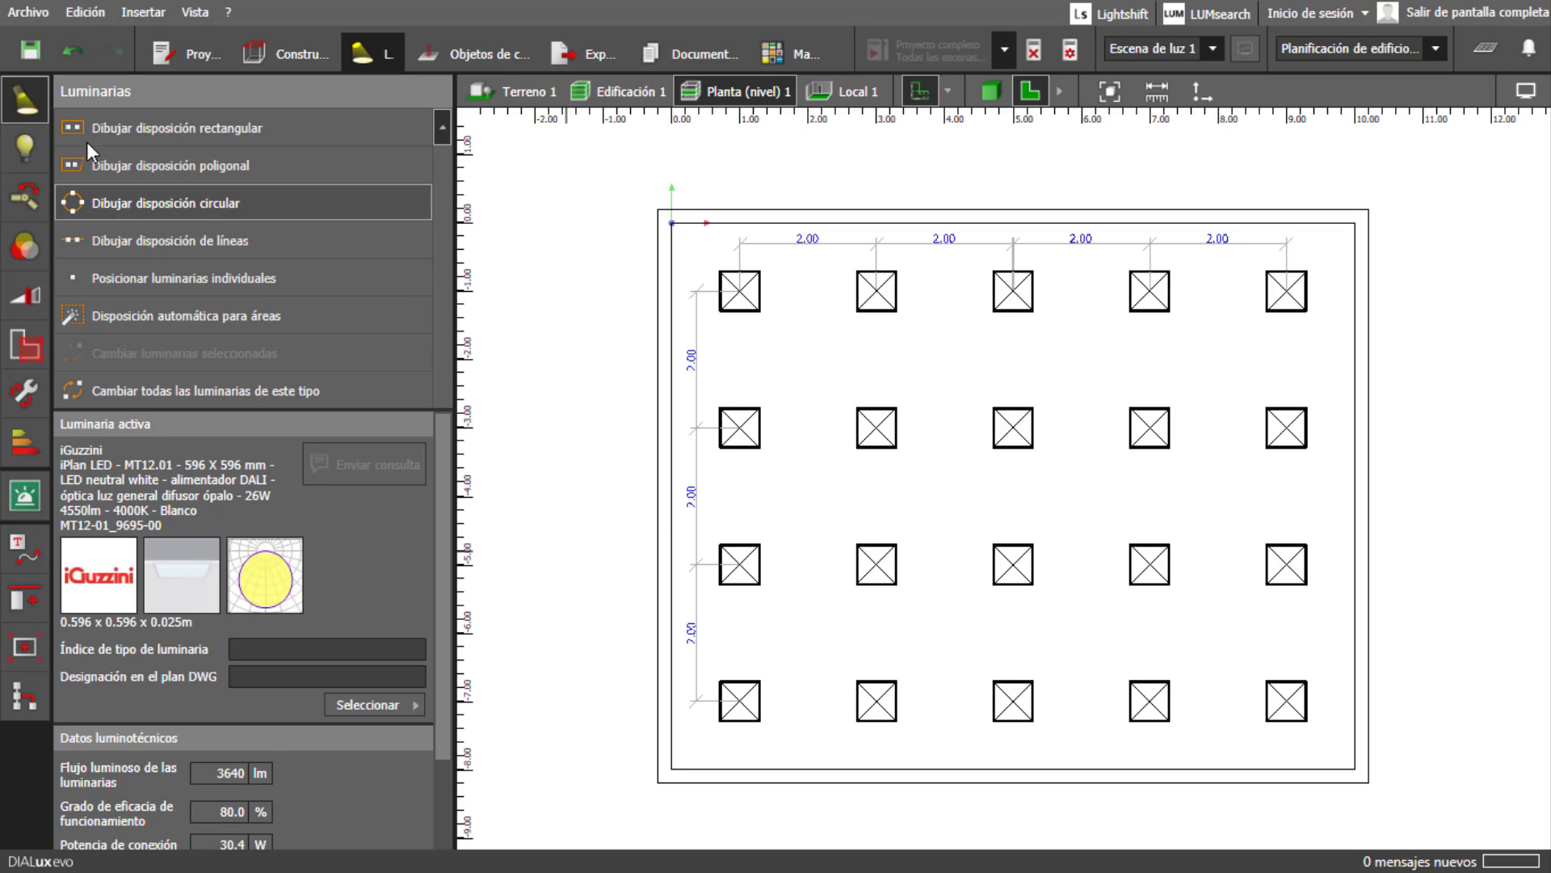
- Open the general settings and enable the save reminder at an interval of 60 minutes
{"action": "left_click", "coordinate": [35, 18]}
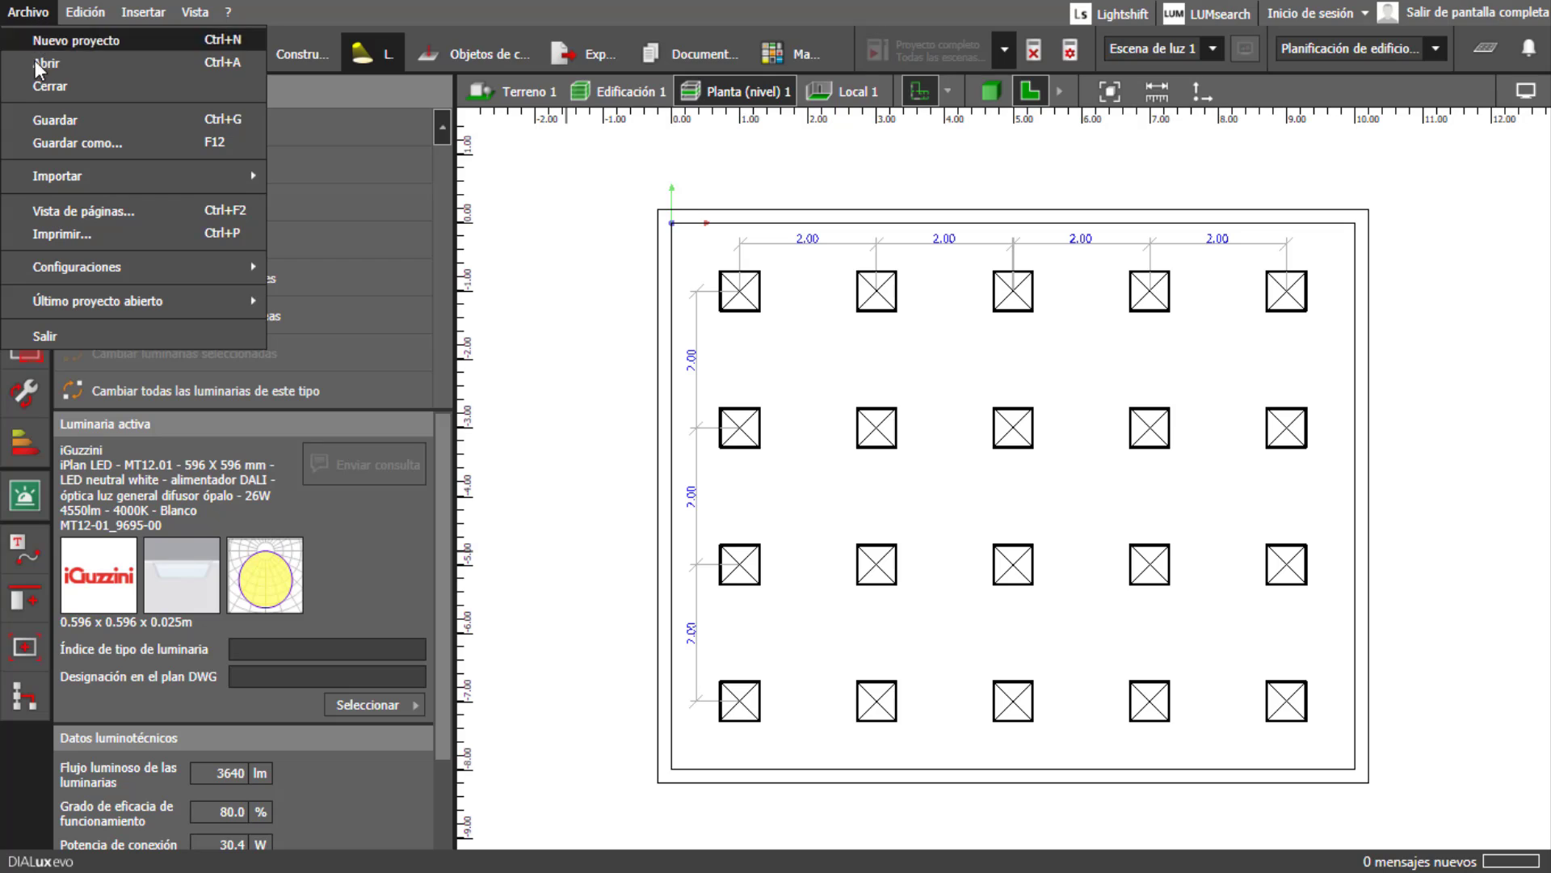
{"action": "mouse_move", "coordinate": [99, 266]}
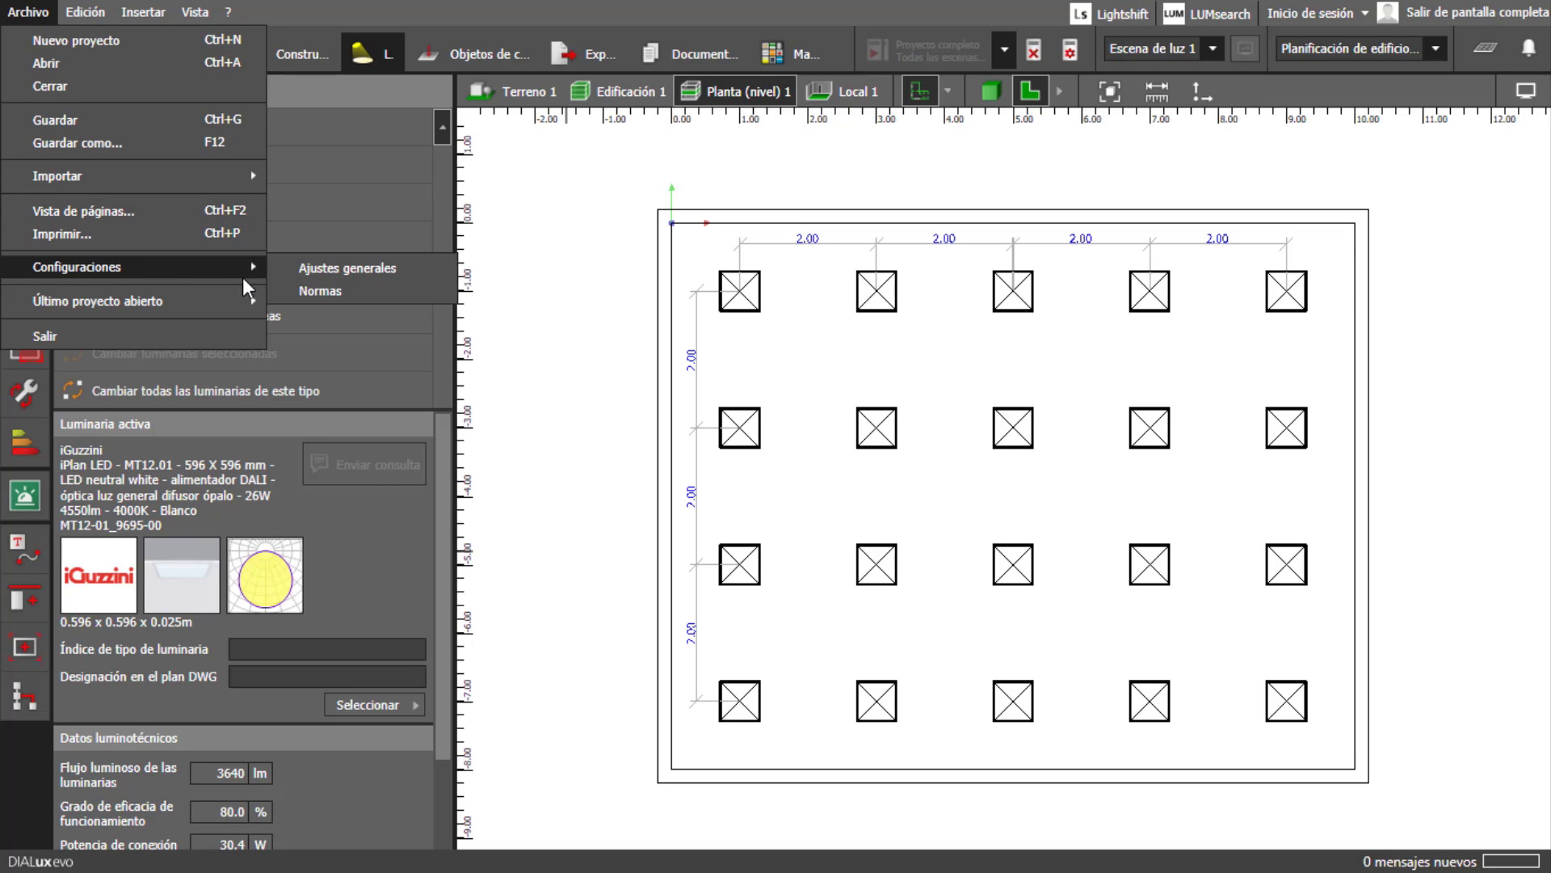
{"action": "left_click", "coordinate": [312, 269]}
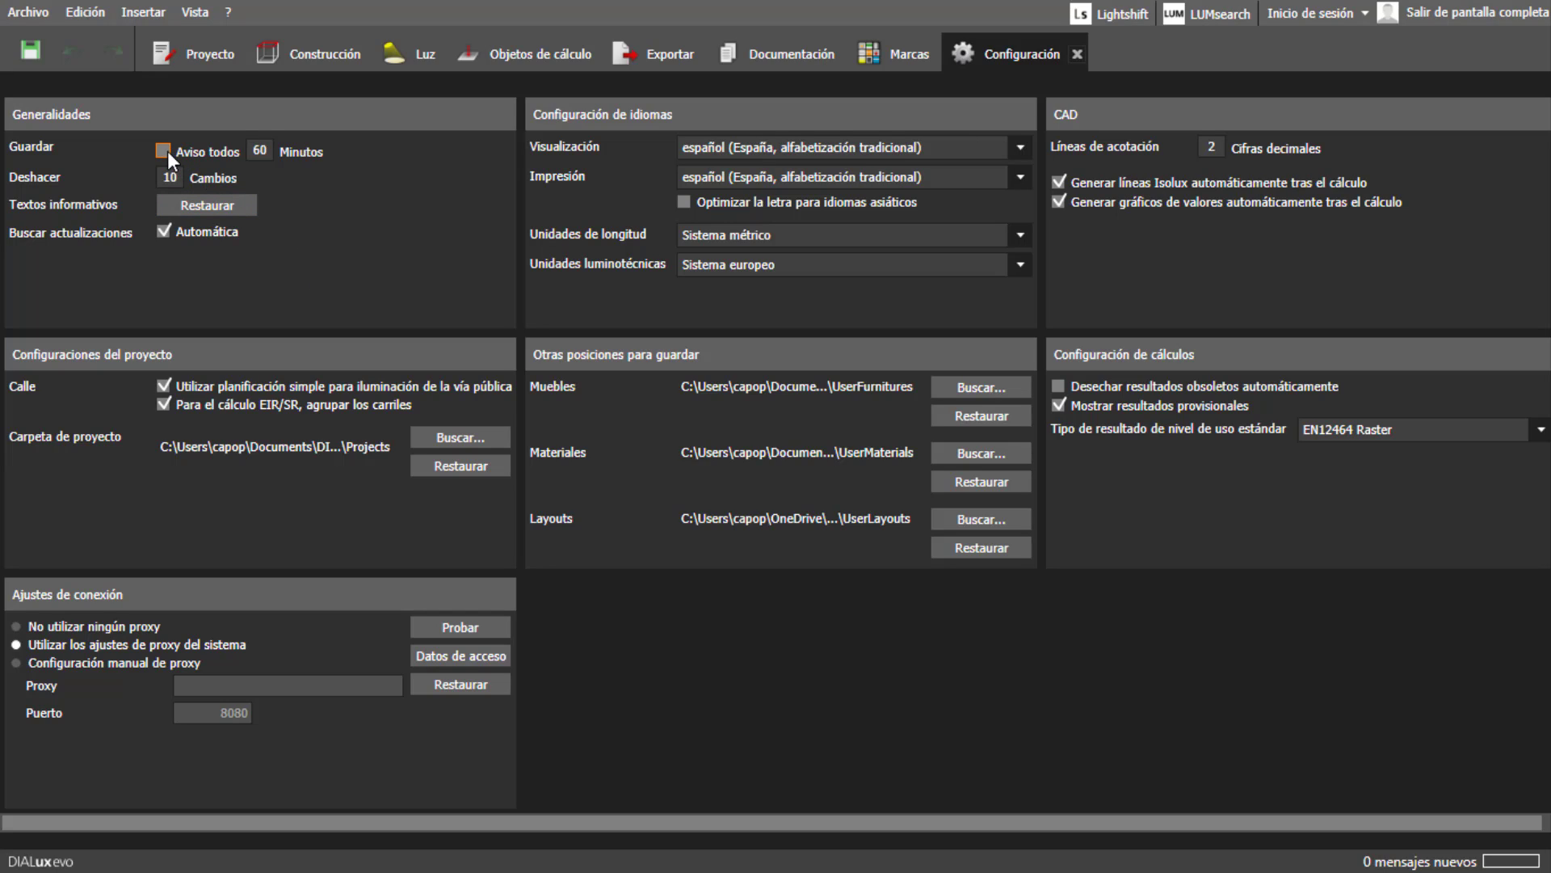
{"action": "double_click", "coordinate": [252, 150]}
{"action": "type", "text": "1"}
{"action": "key", "text": "BackSpace"}
{"action": "key", "text": "ctrl+z"}
{"action": "left_click", "coordinate": [164, 231]}
- Examine the available choices for display language, print language, length units and lighting units without changing them
{"action": "left_click", "coordinate": [1021, 147]}
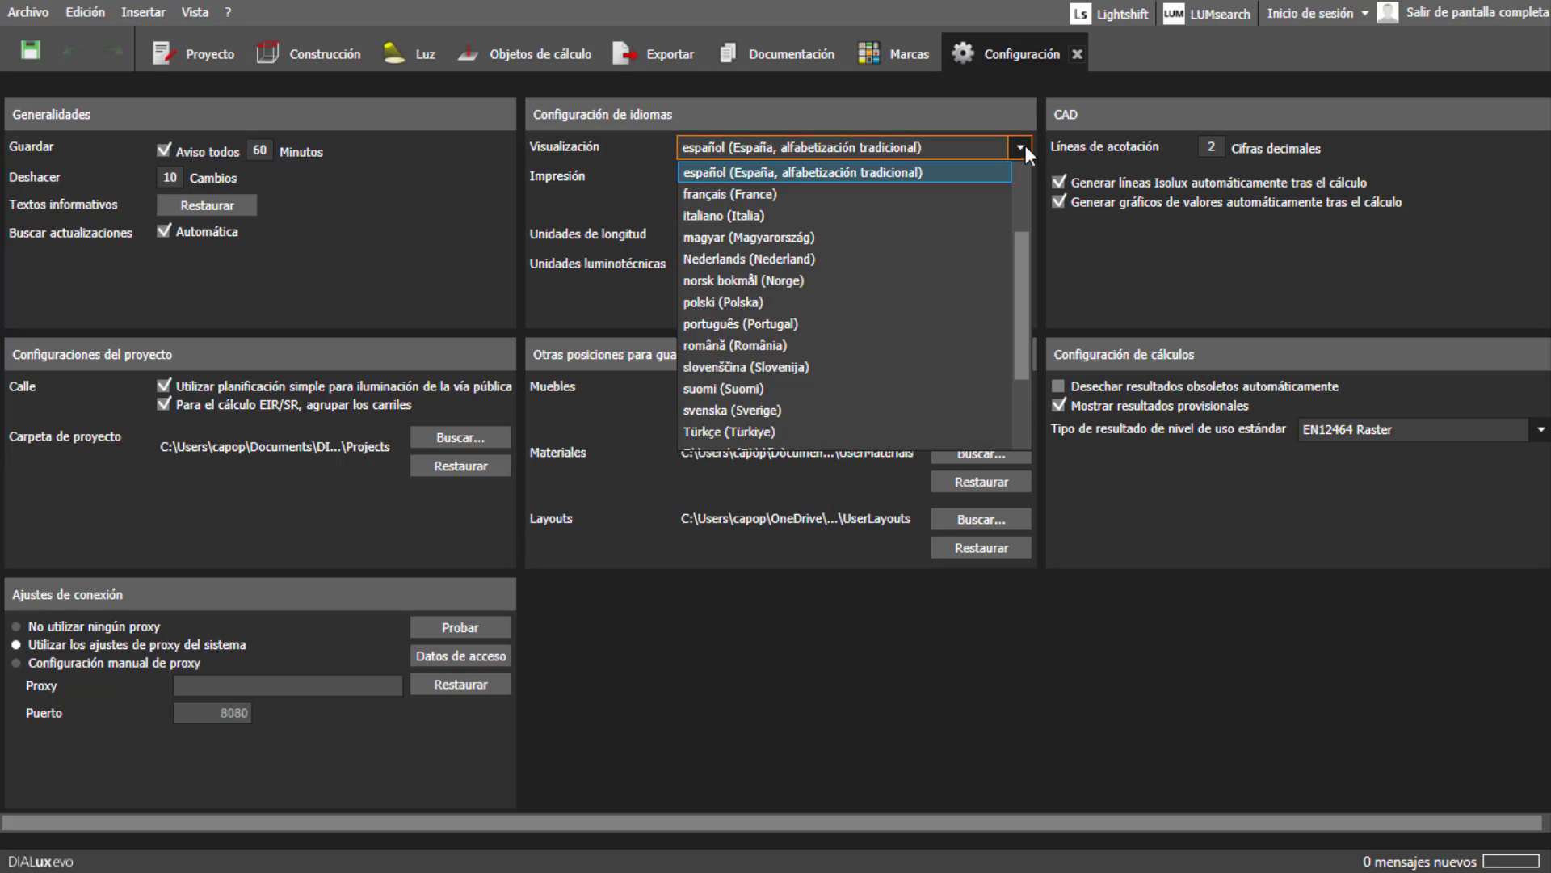
{"action": "left_click", "coordinate": [1026, 145]}
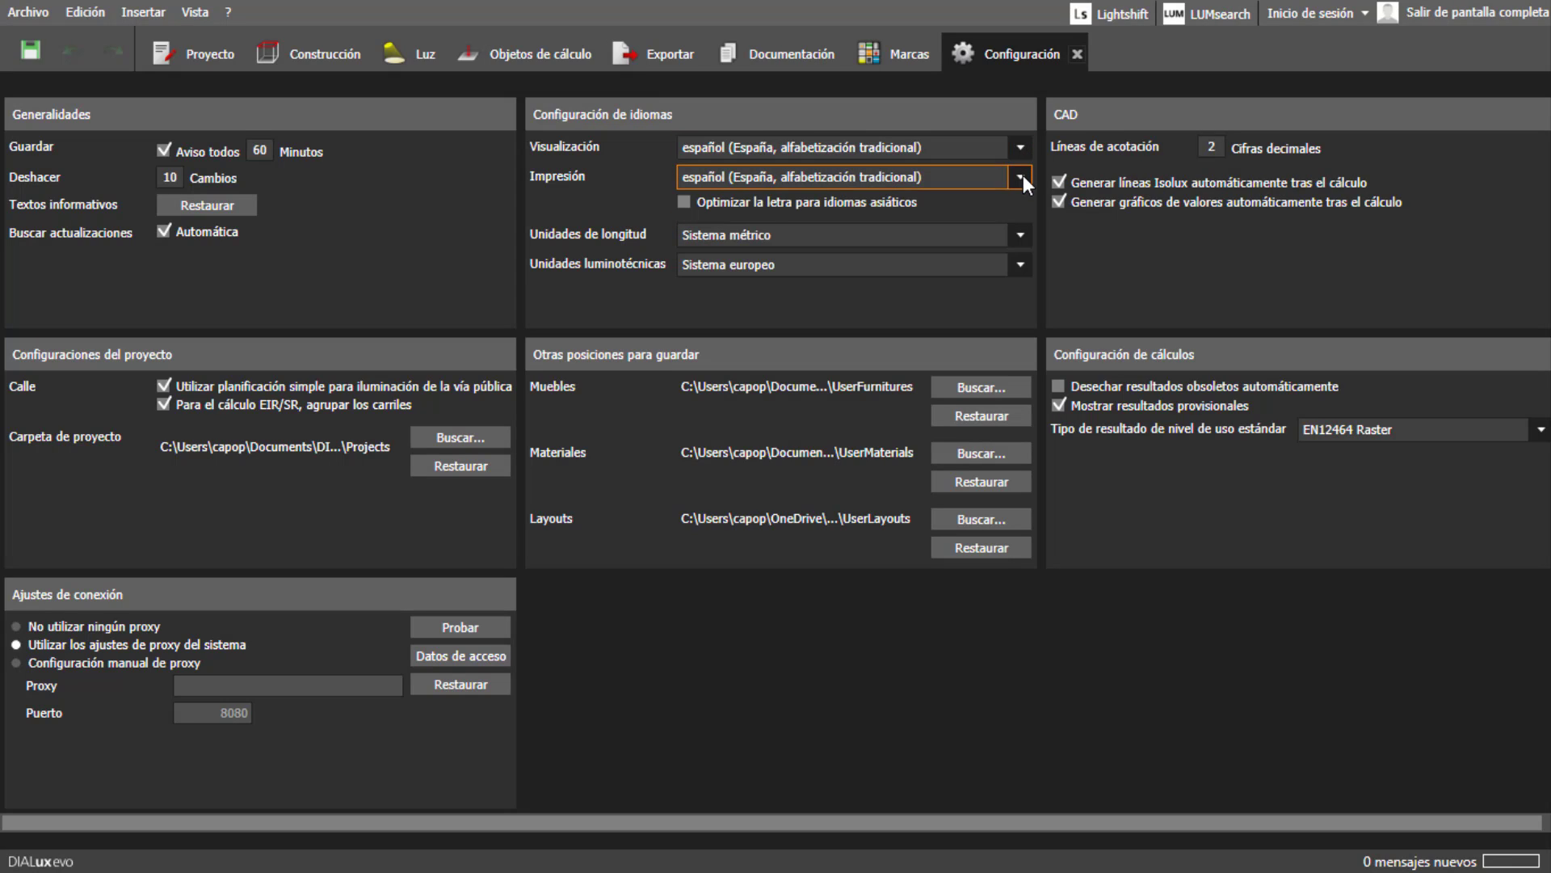
{"action": "left_click", "coordinate": [1023, 174]}
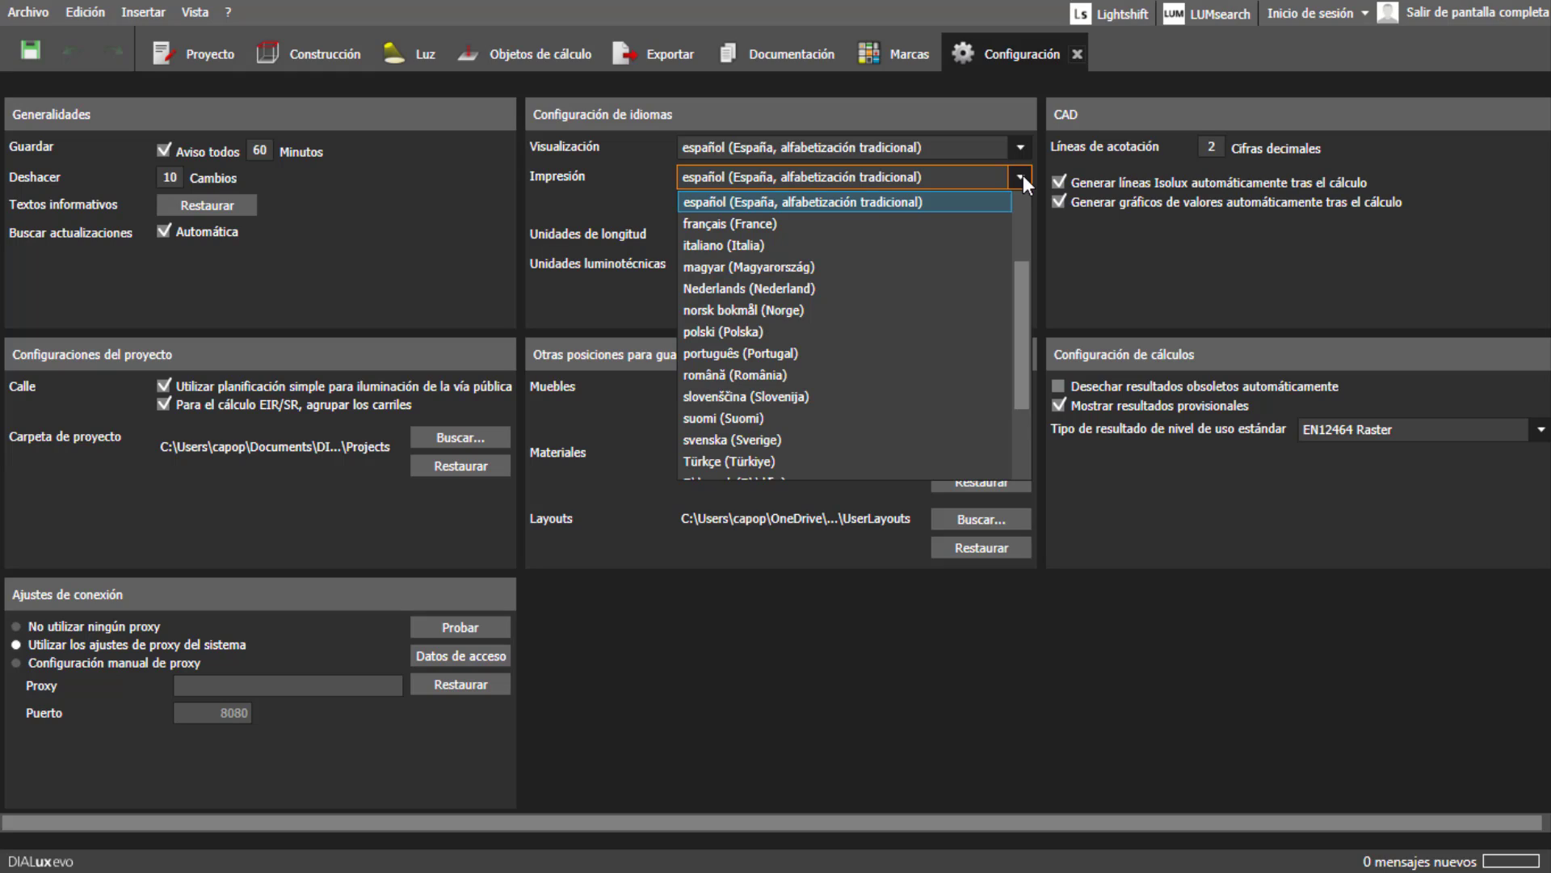
{"action": "left_click", "coordinate": [1023, 174]}
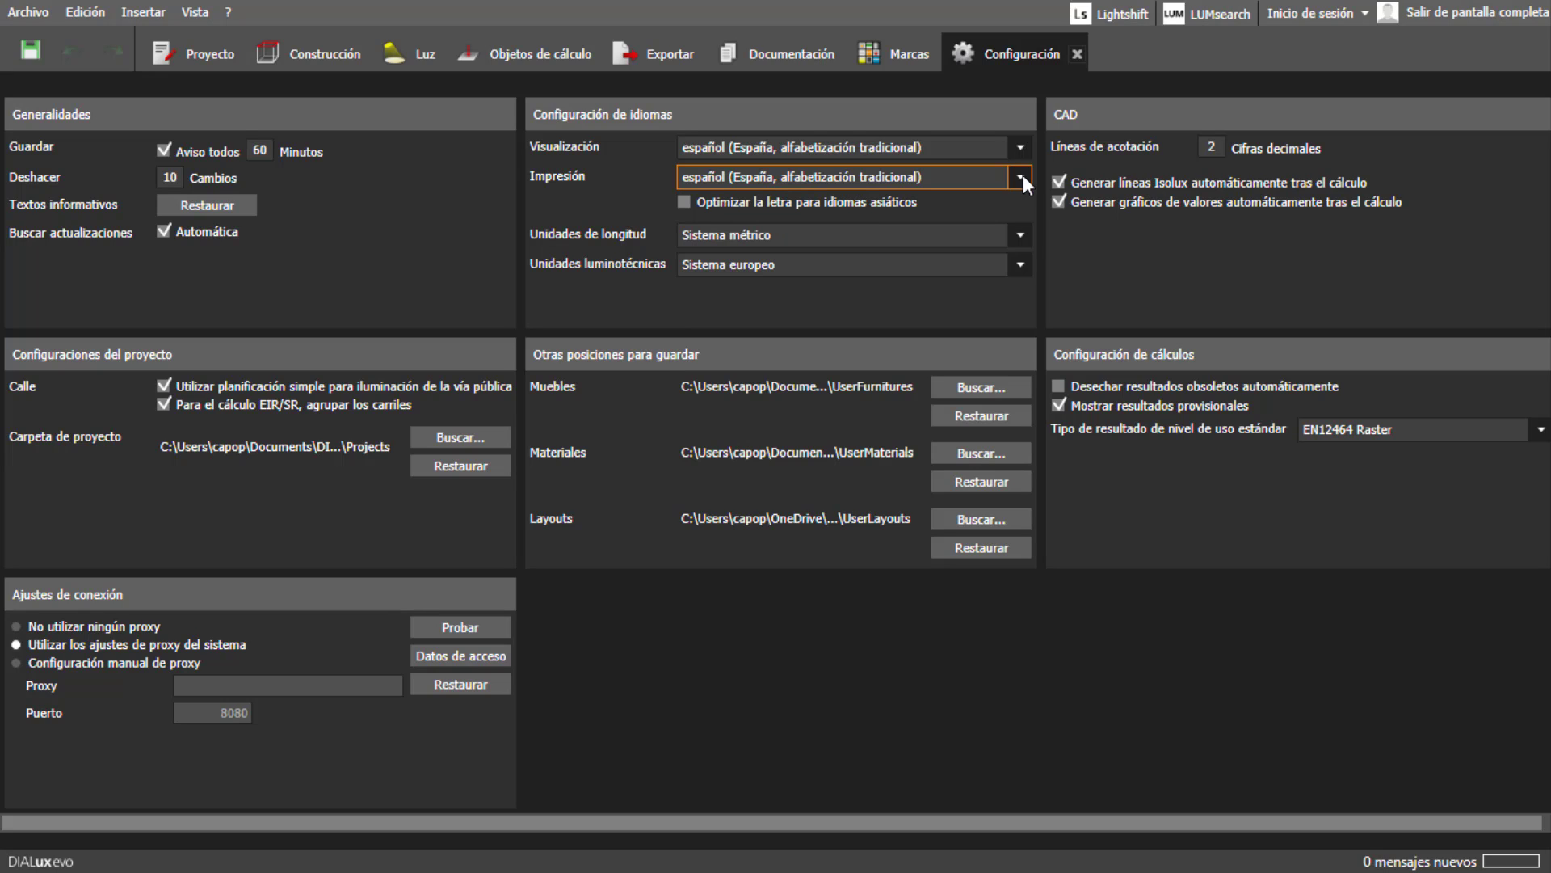
{"action": "left_click", "coordinate": [1020, 234]}
{"action": "left_click", "coordinate": [1020, 235]}
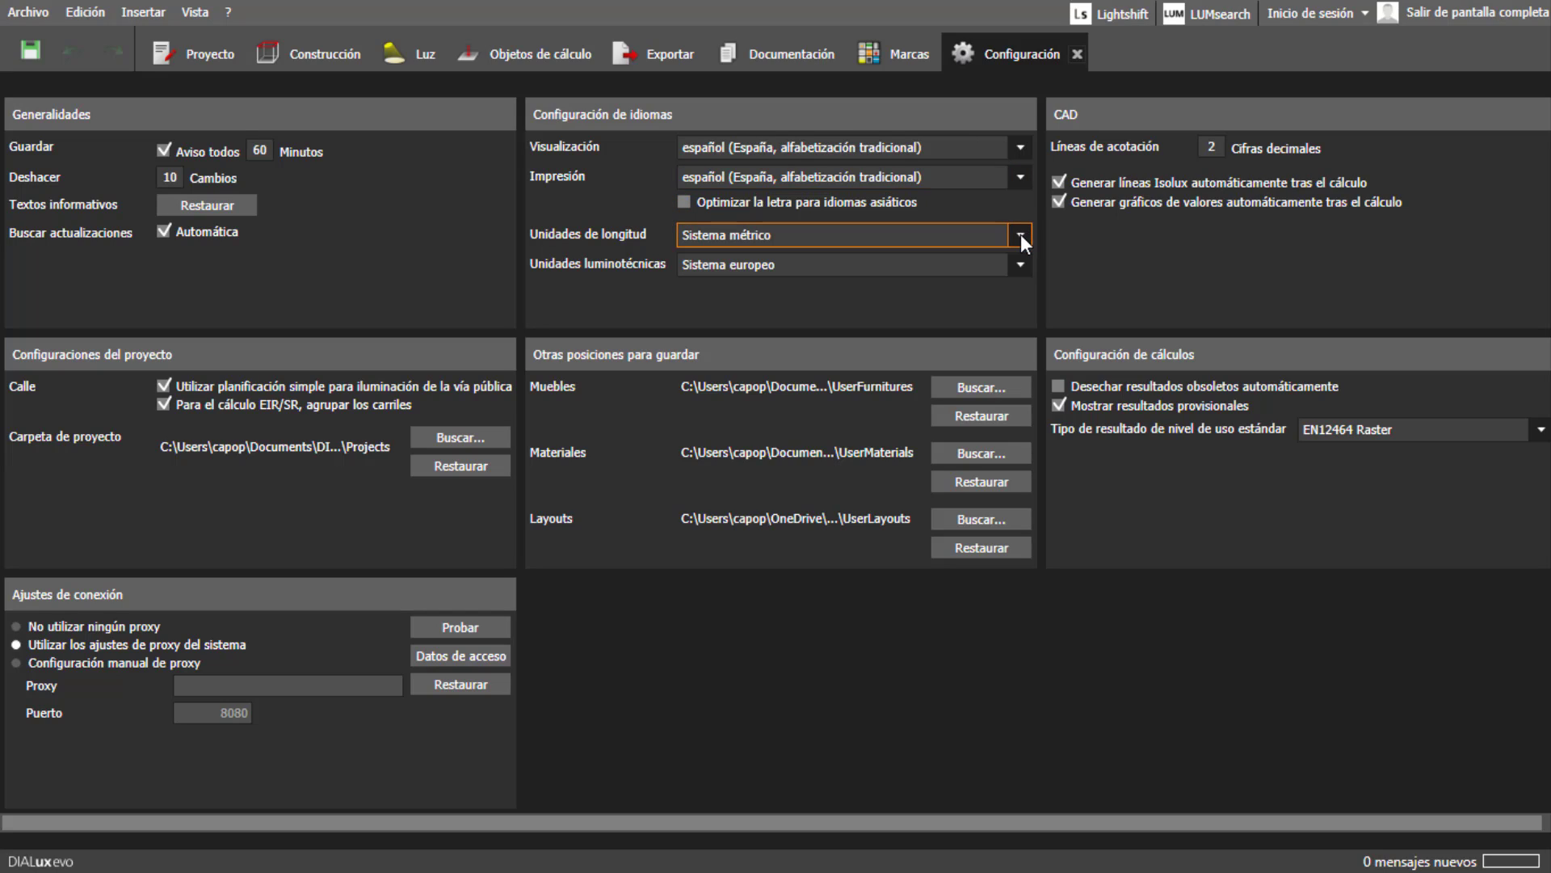
{"action": "left_click", "coordinate": [1020, 260]}
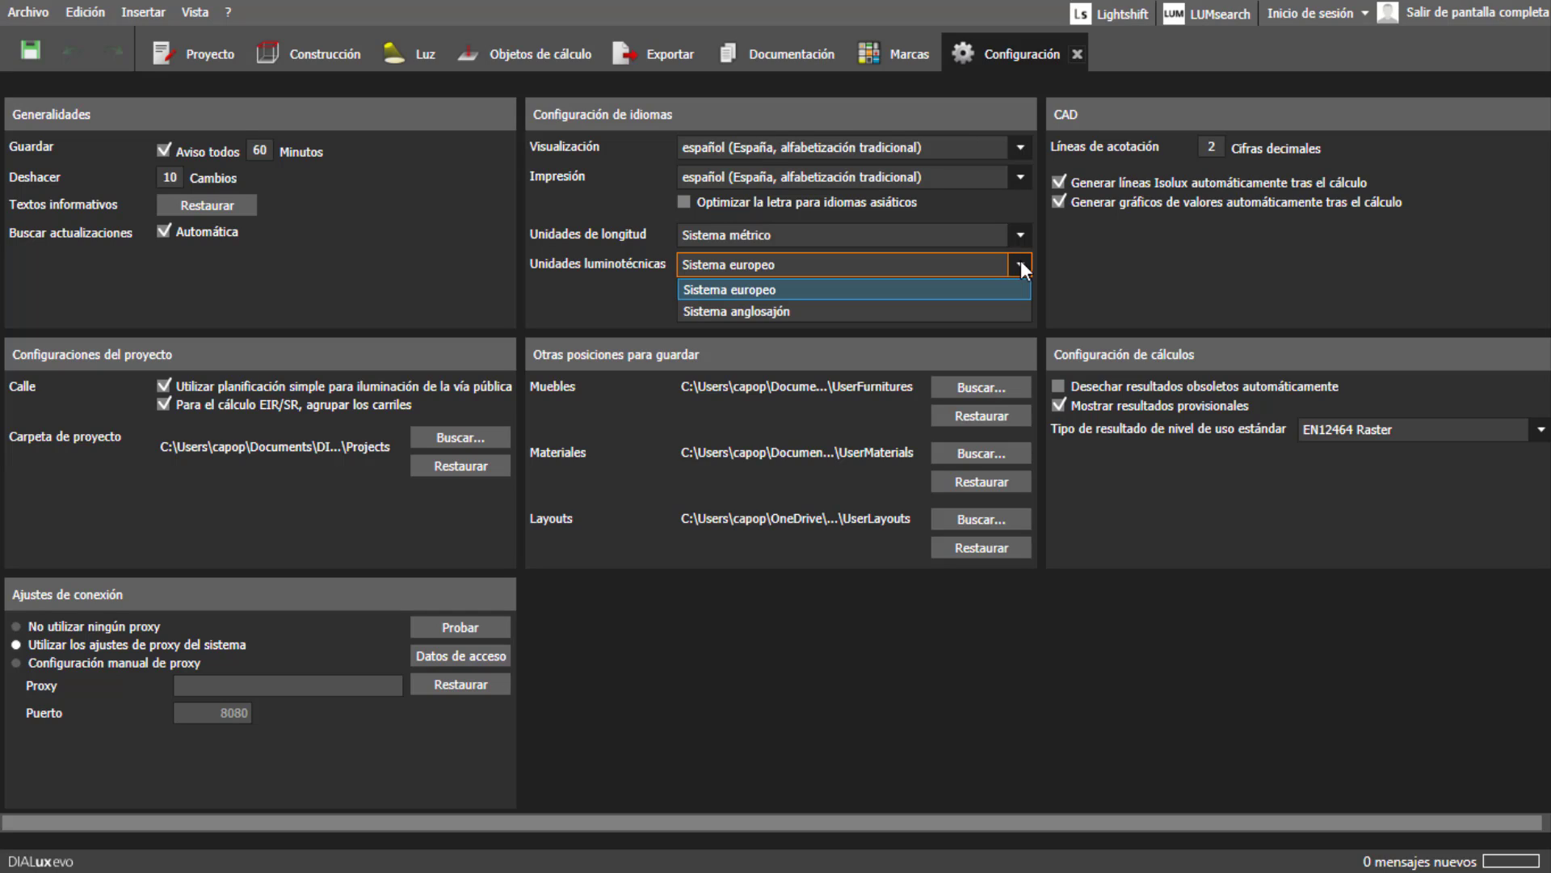
{"action": "left_click", "coordinate": [1021, 260]}
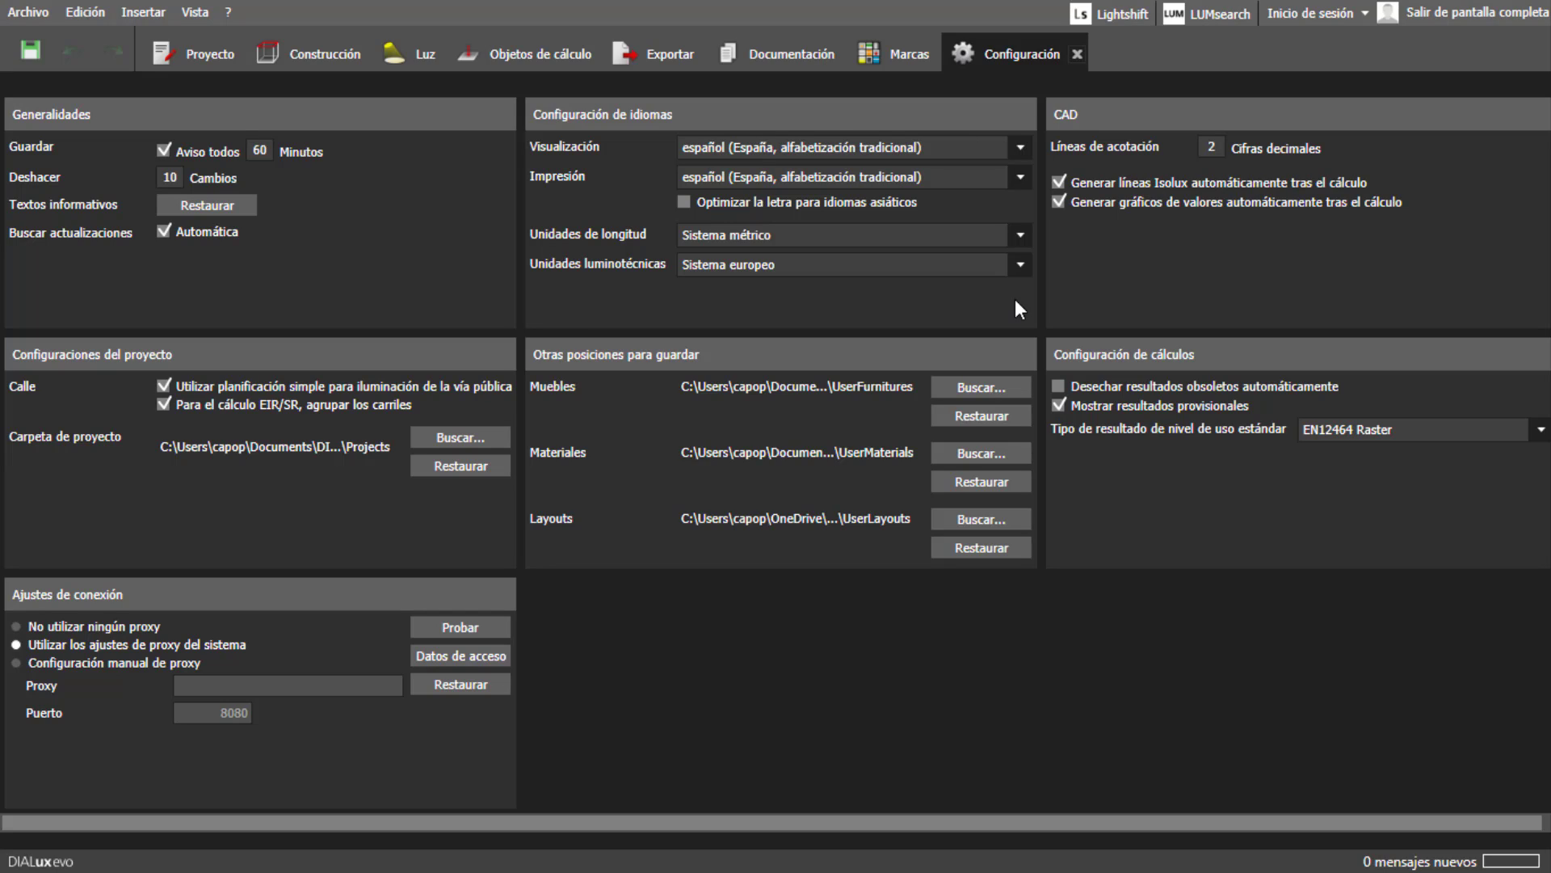
- Set the dimension lines to 5 decimal places and check the luminaire spacing dimensions in the floor plan
{"action": "left_click", "coordinate": [1214, 147]}
{"action": "double_click", "coordinate": [1215, 147]}
{"action": "type", "text": "5"}
{"action": "left_click", "coordinate": [404, 60]}
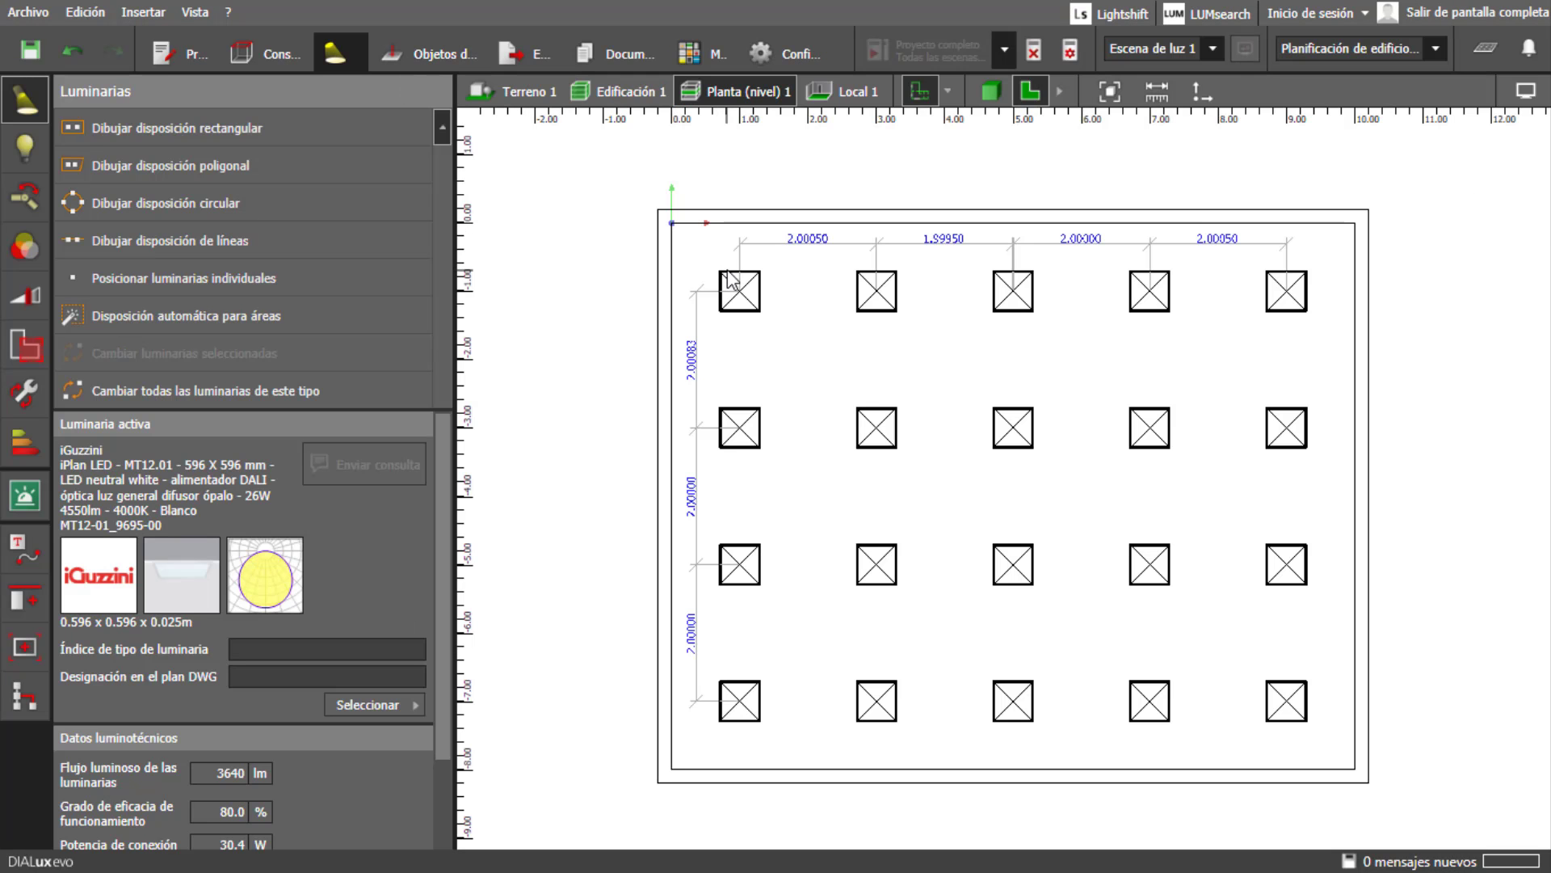
{"action": "scroll", "coordinate": [732, 279], "scroll_direction": "up", "scroll_amount": 2}
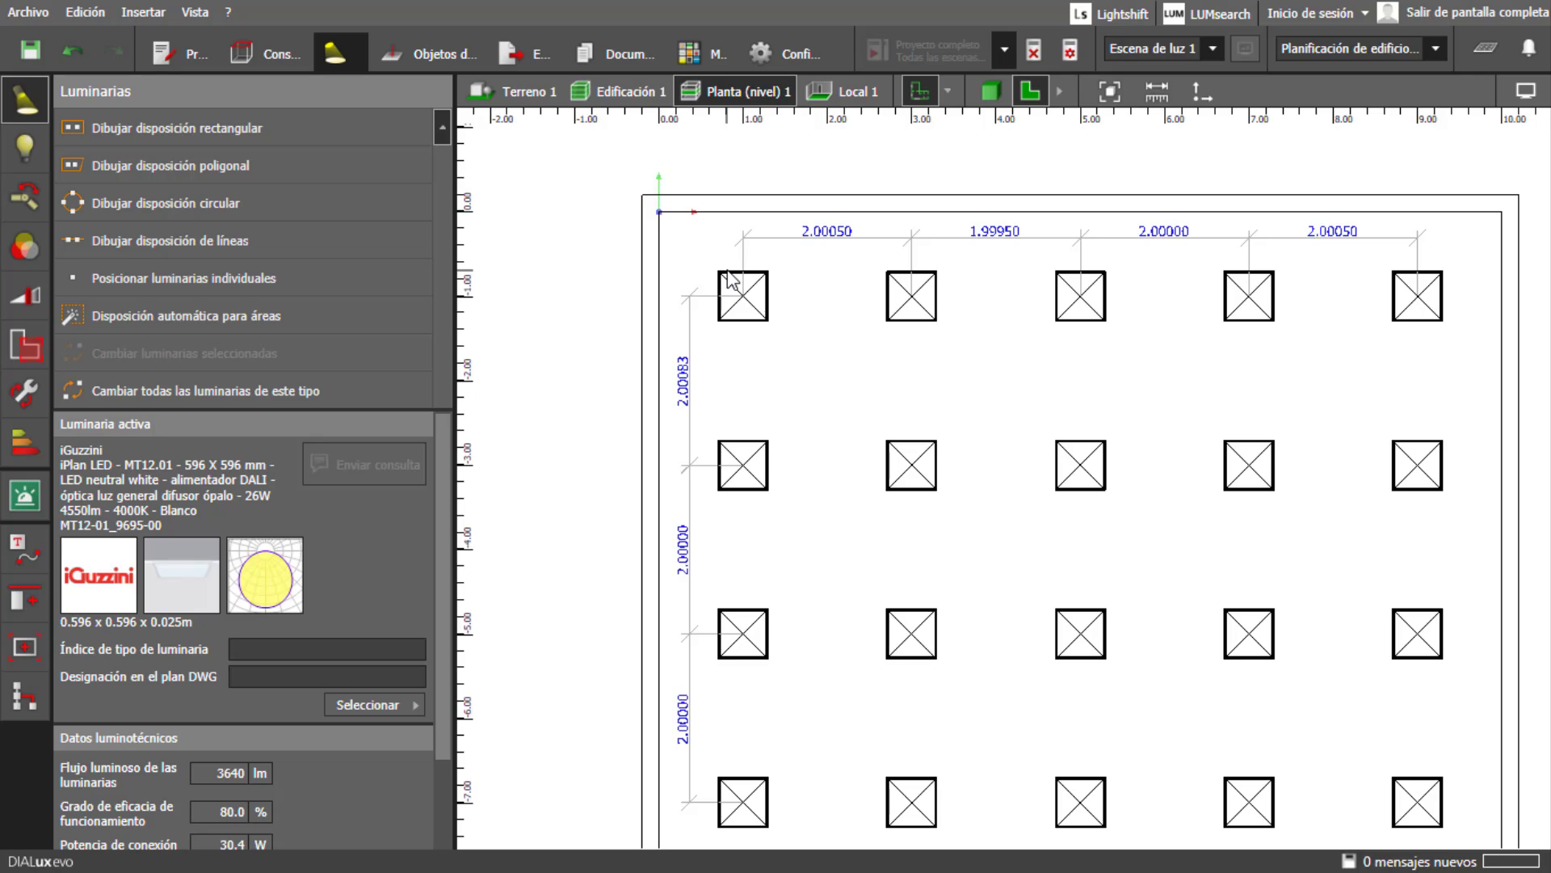
{"action": "scroll", "coordinate": [731, 278], "scroll_direction": "down", "scroll_amount": 2}
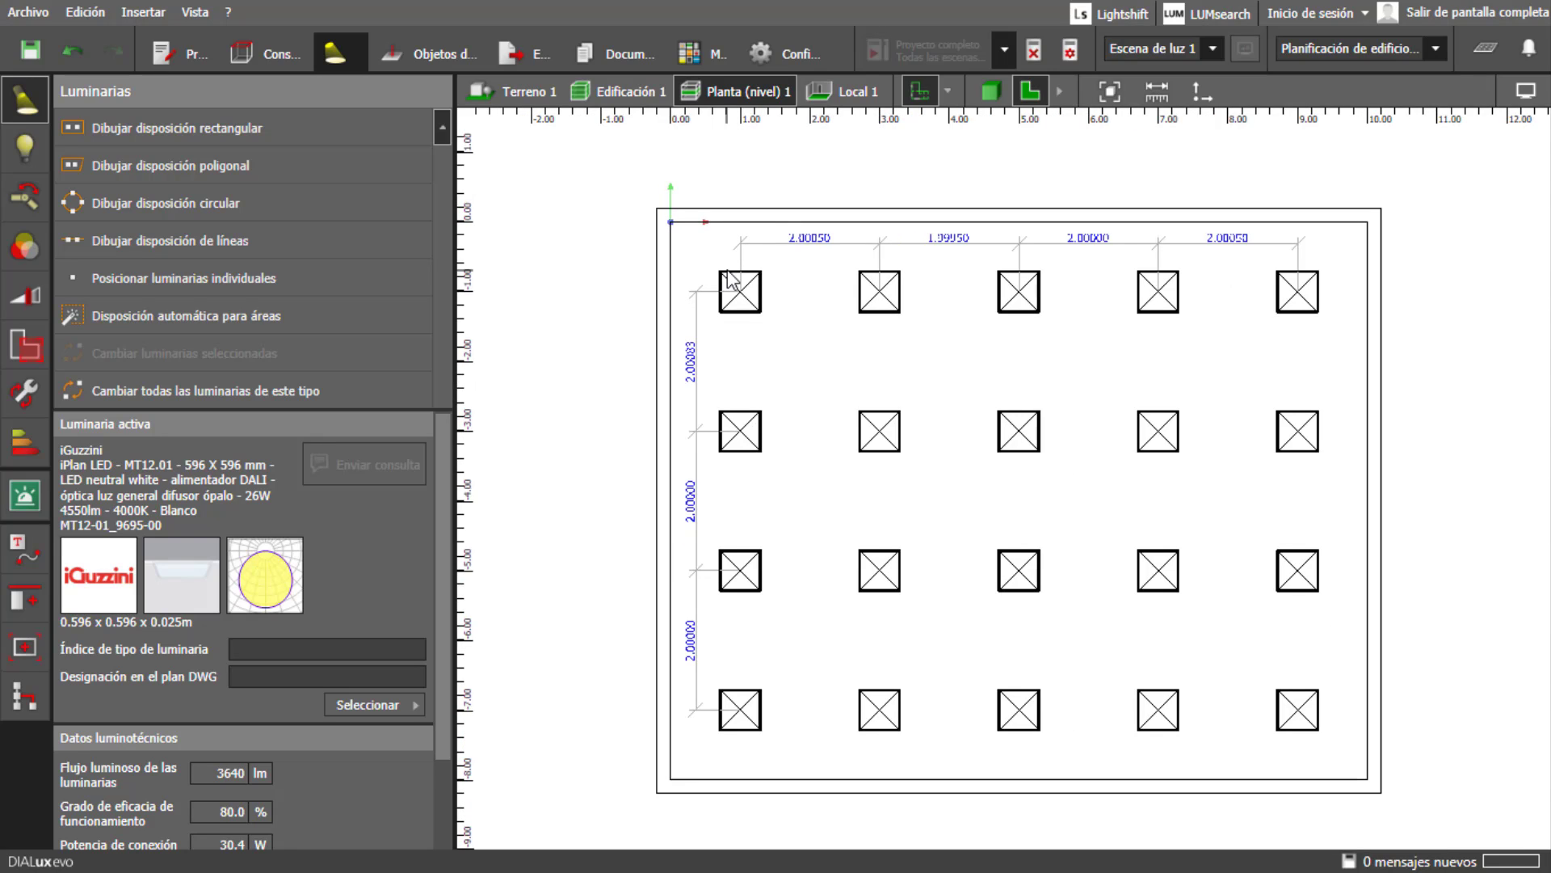
- Return to the general settings and examine the standard use-level result types, keeping EN12464 Raster selected
{"action": "left_click", "coordinate": [778, 47]}
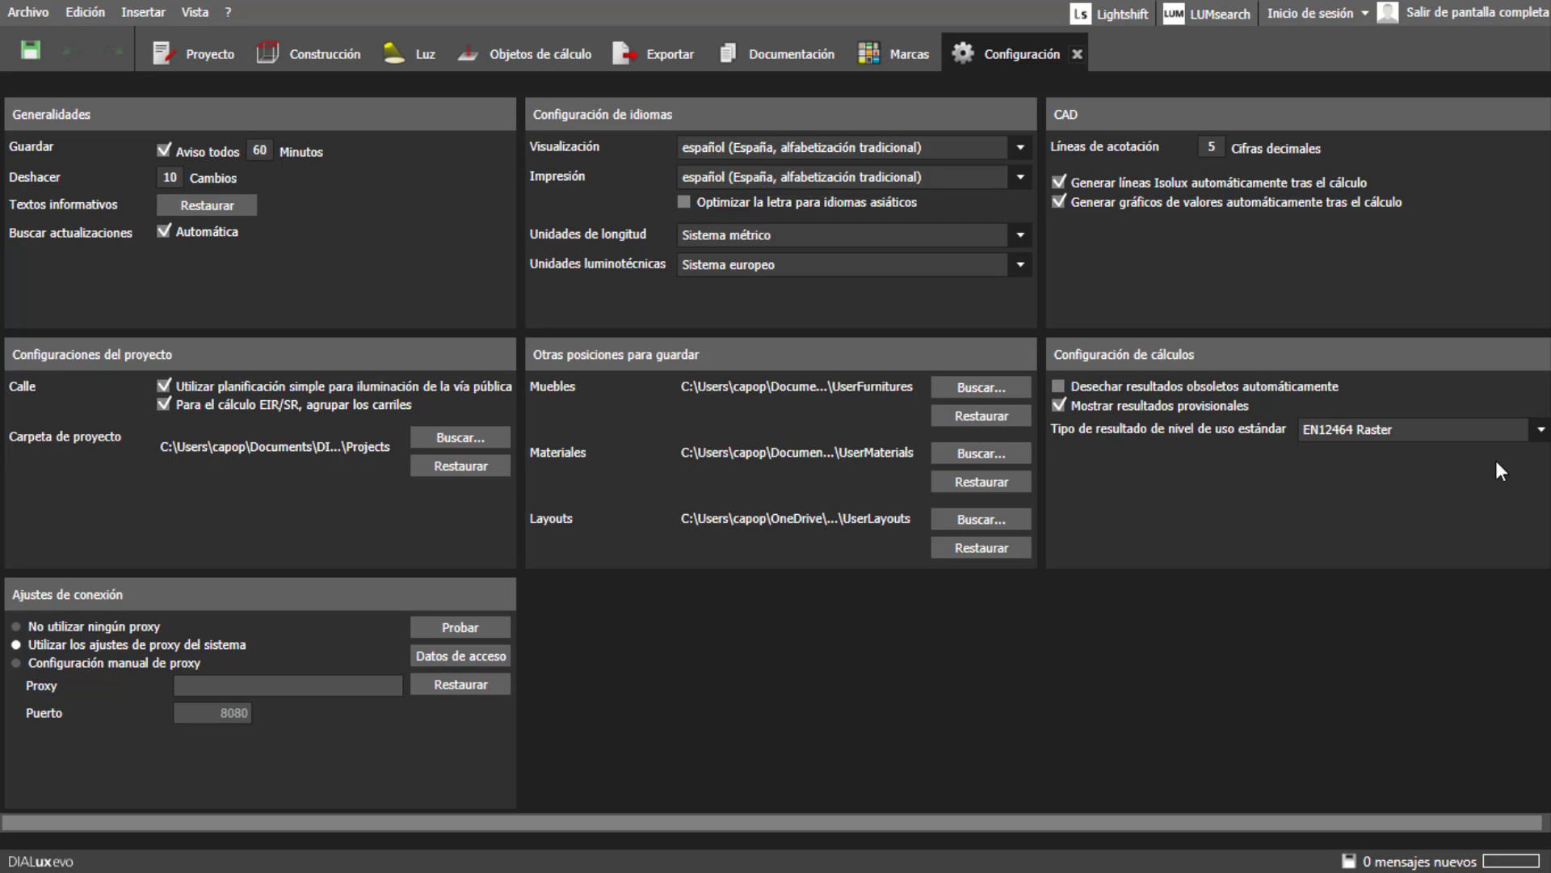
{"action": "left_click", "coordinate": [1541, 431]}
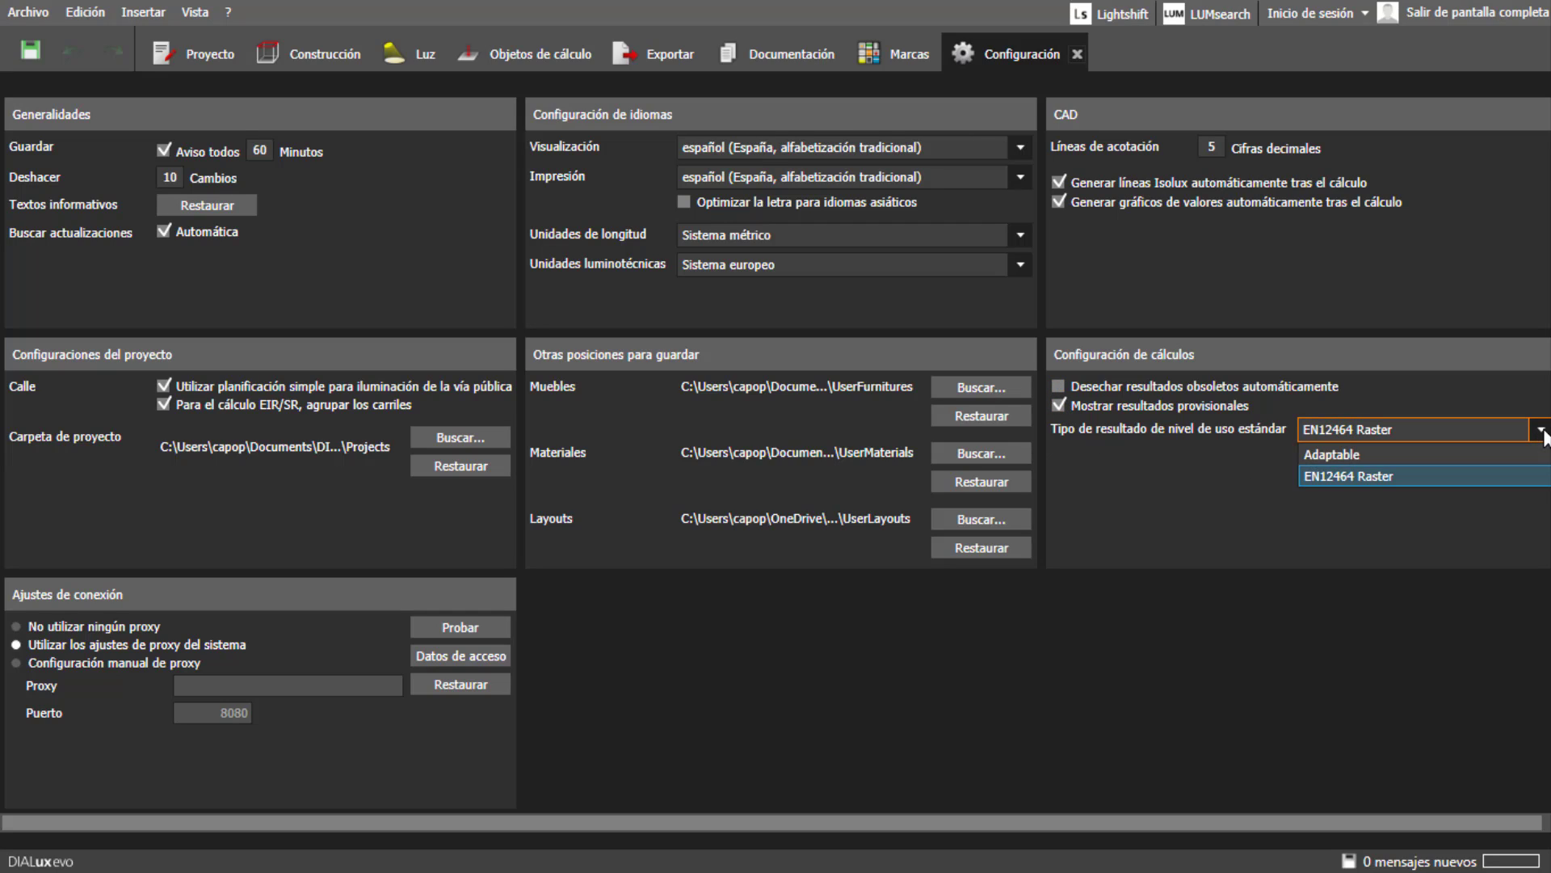
{"action": "left_click", "coordinate": [1529, 483]}
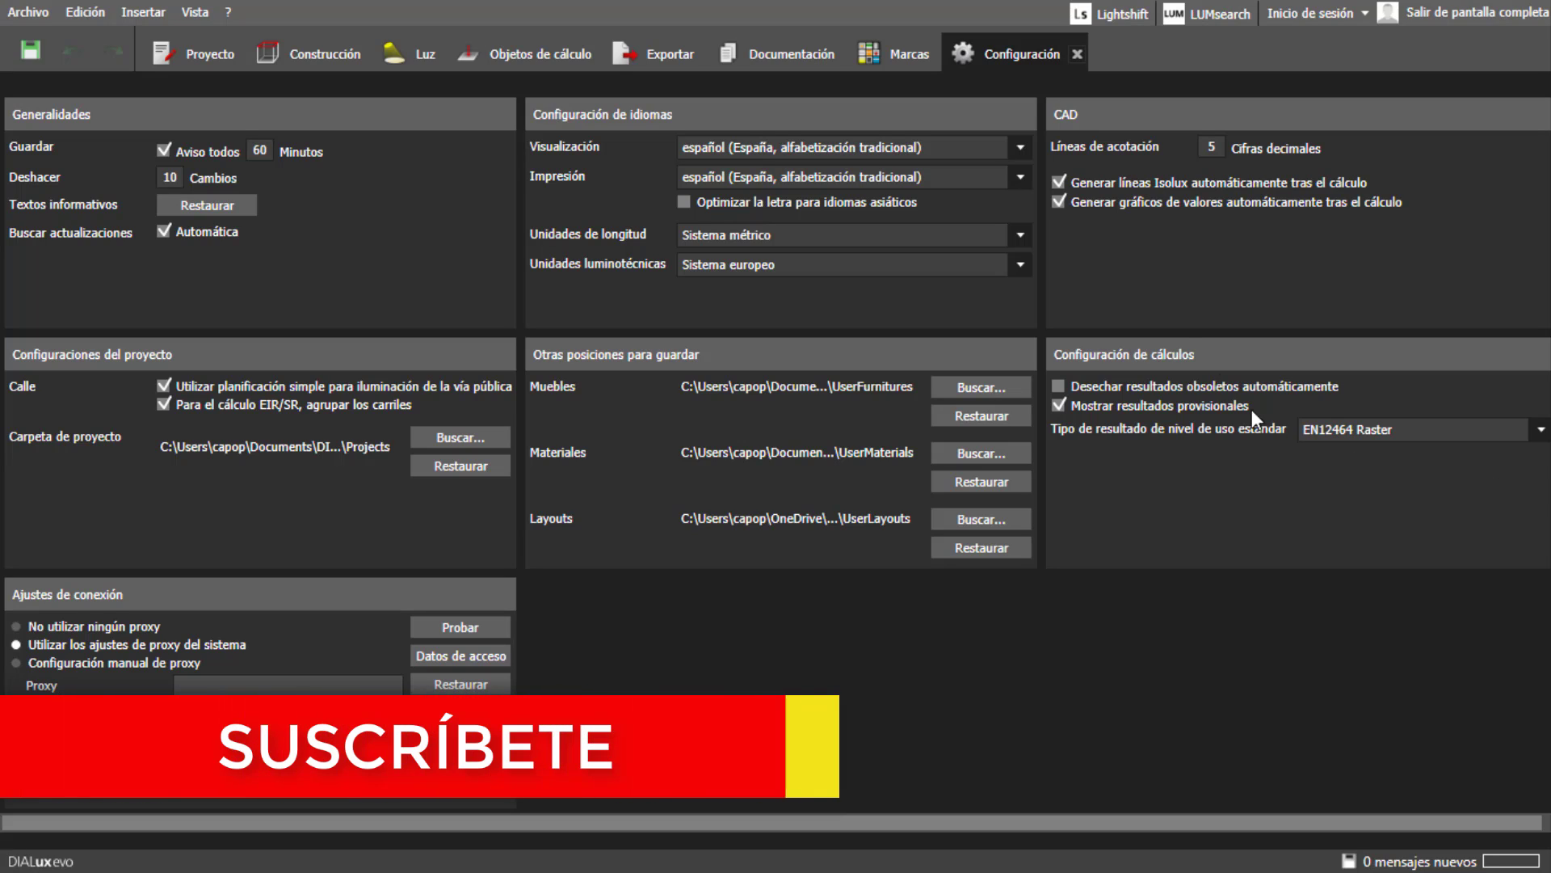
- Set the dimension lines to 2 decimal places and close the general settings
{"action": "left_click", "coordinate": [1212, 146]}
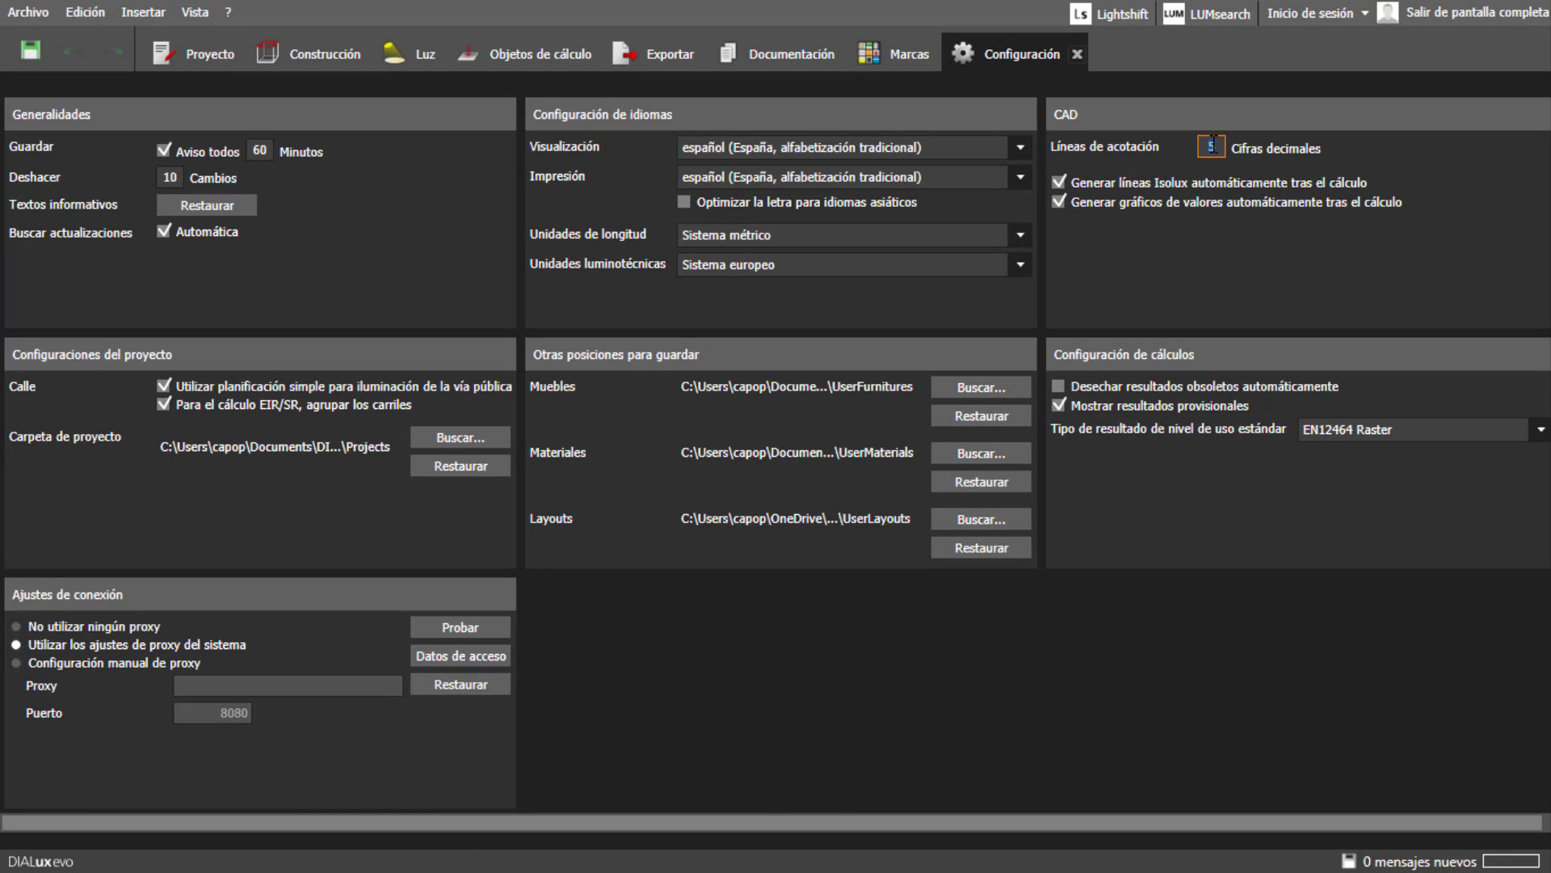
{"action": "type", "text": "2"}
{"action": "left_click", "coordinate": [1077, 55]}
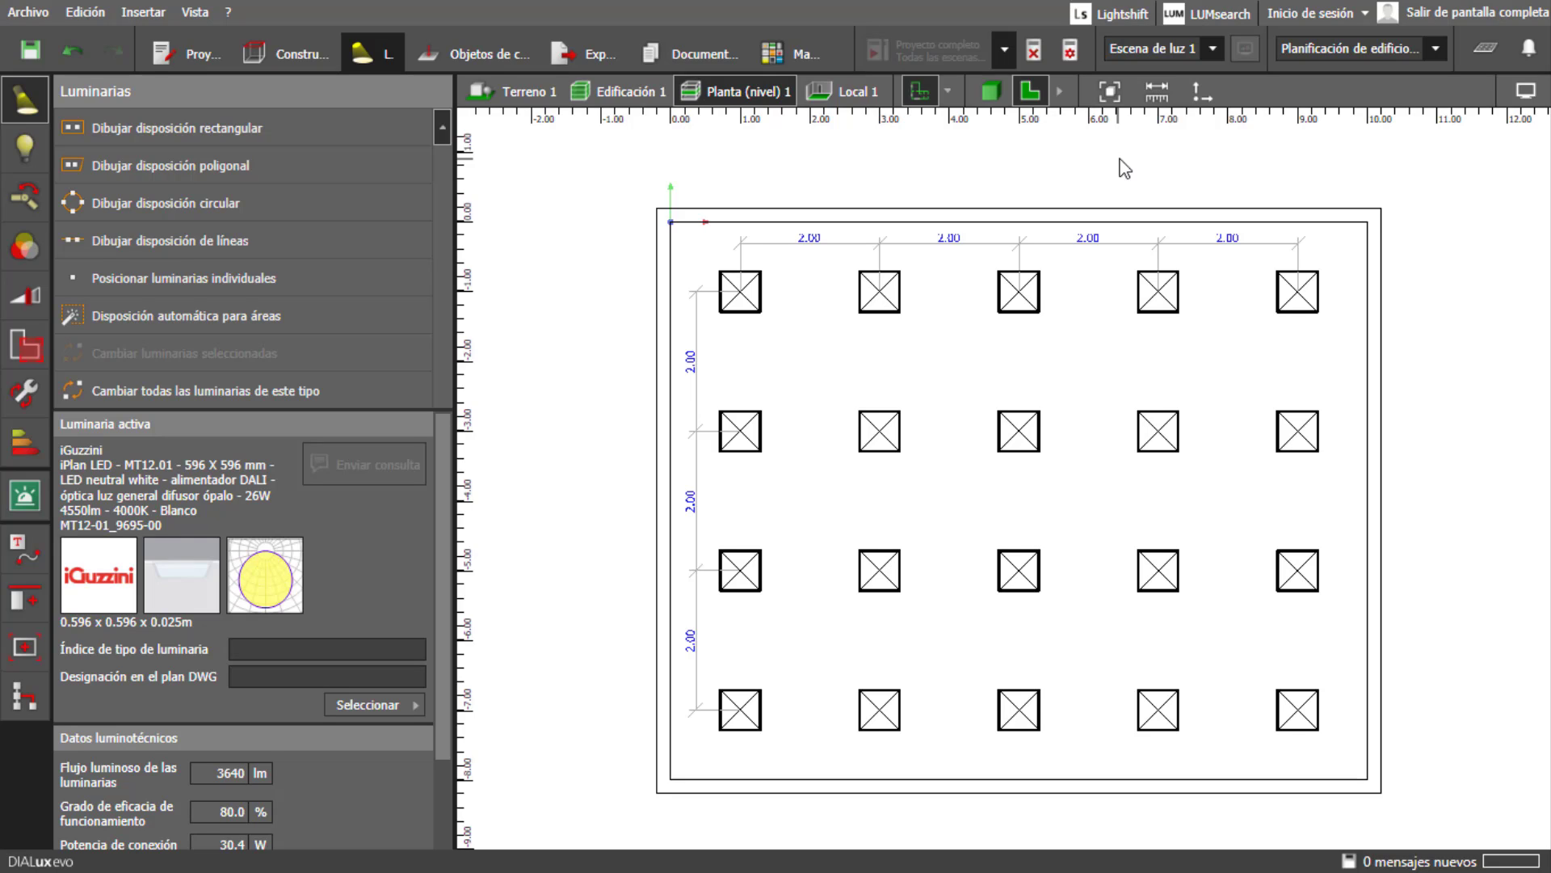
- Open the standards settings and switch the default configuration first to USA, followed by Japan
{"action": "left_click", "coordinate": [29, 12]}
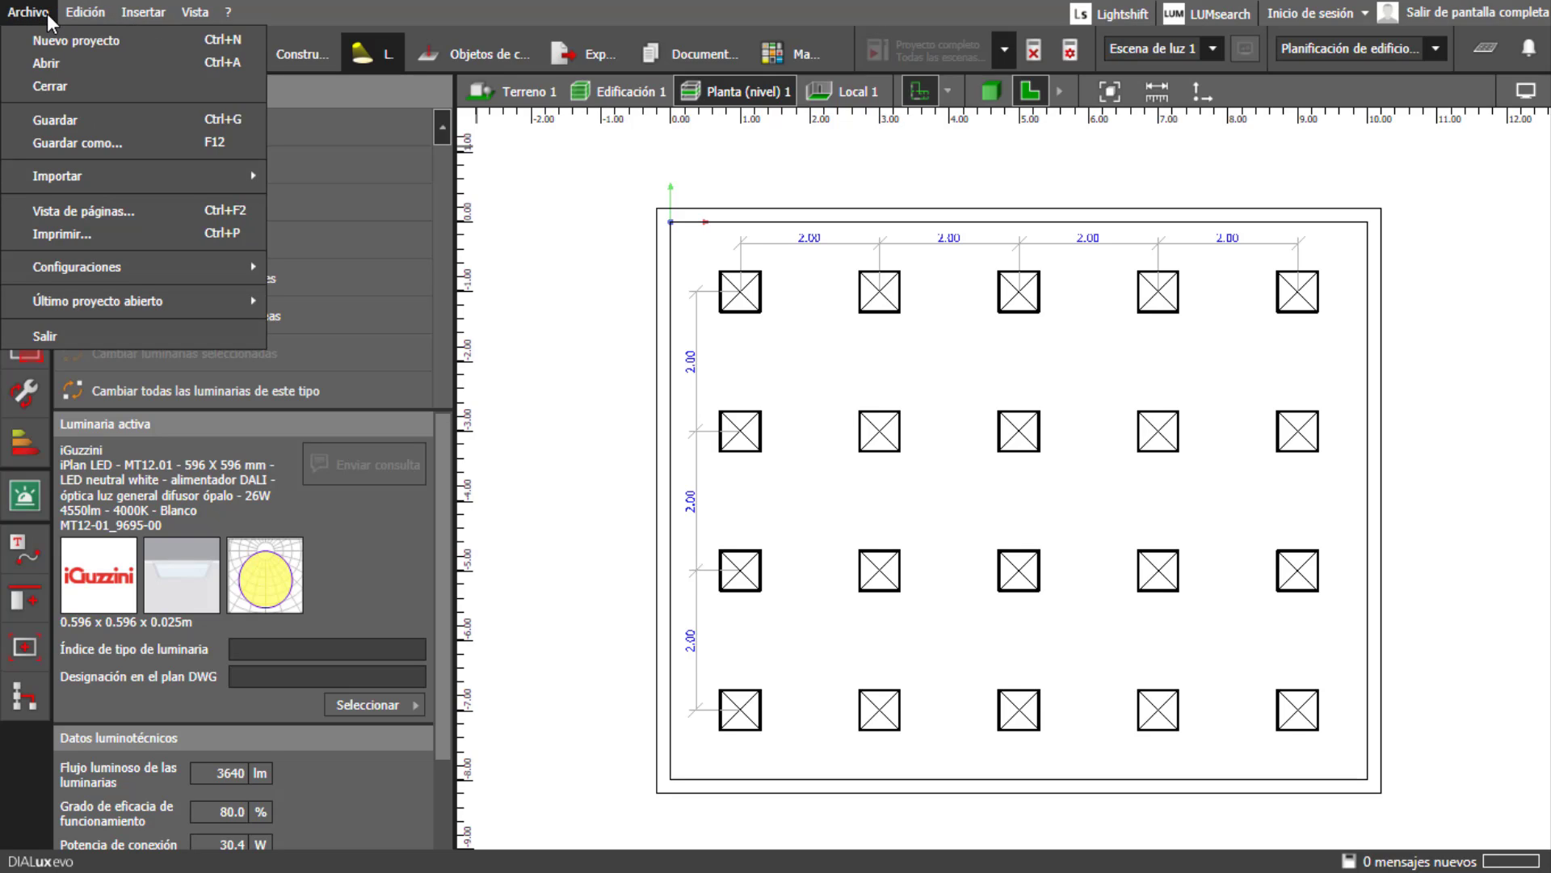
{"action": "mouse_move", "coordinate": [87, 265]}
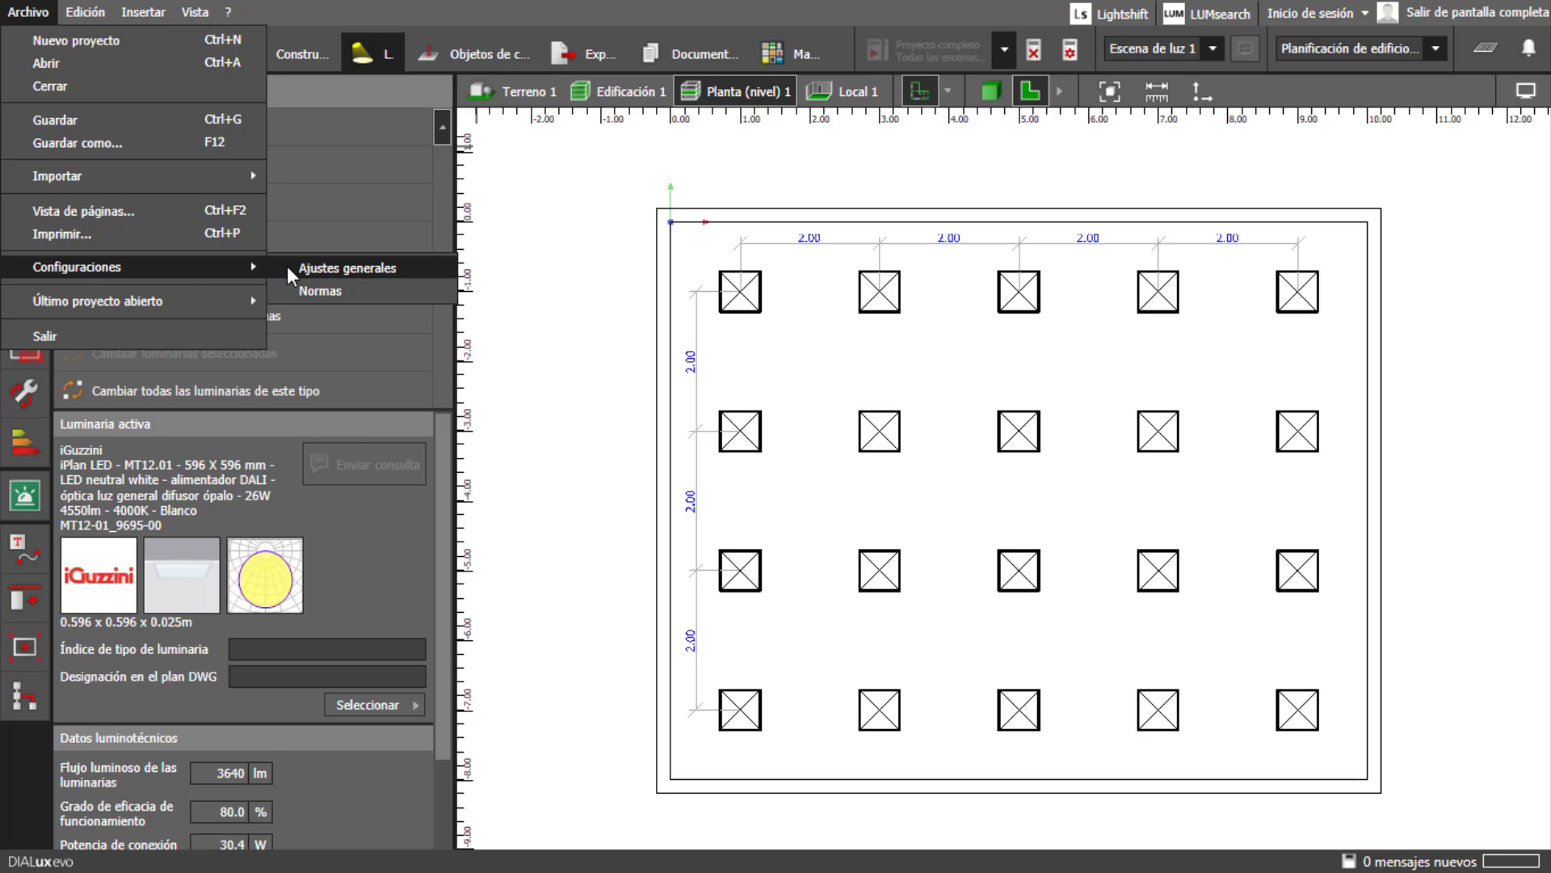
{"action": "left_click", "coordinate": [312, 289]}
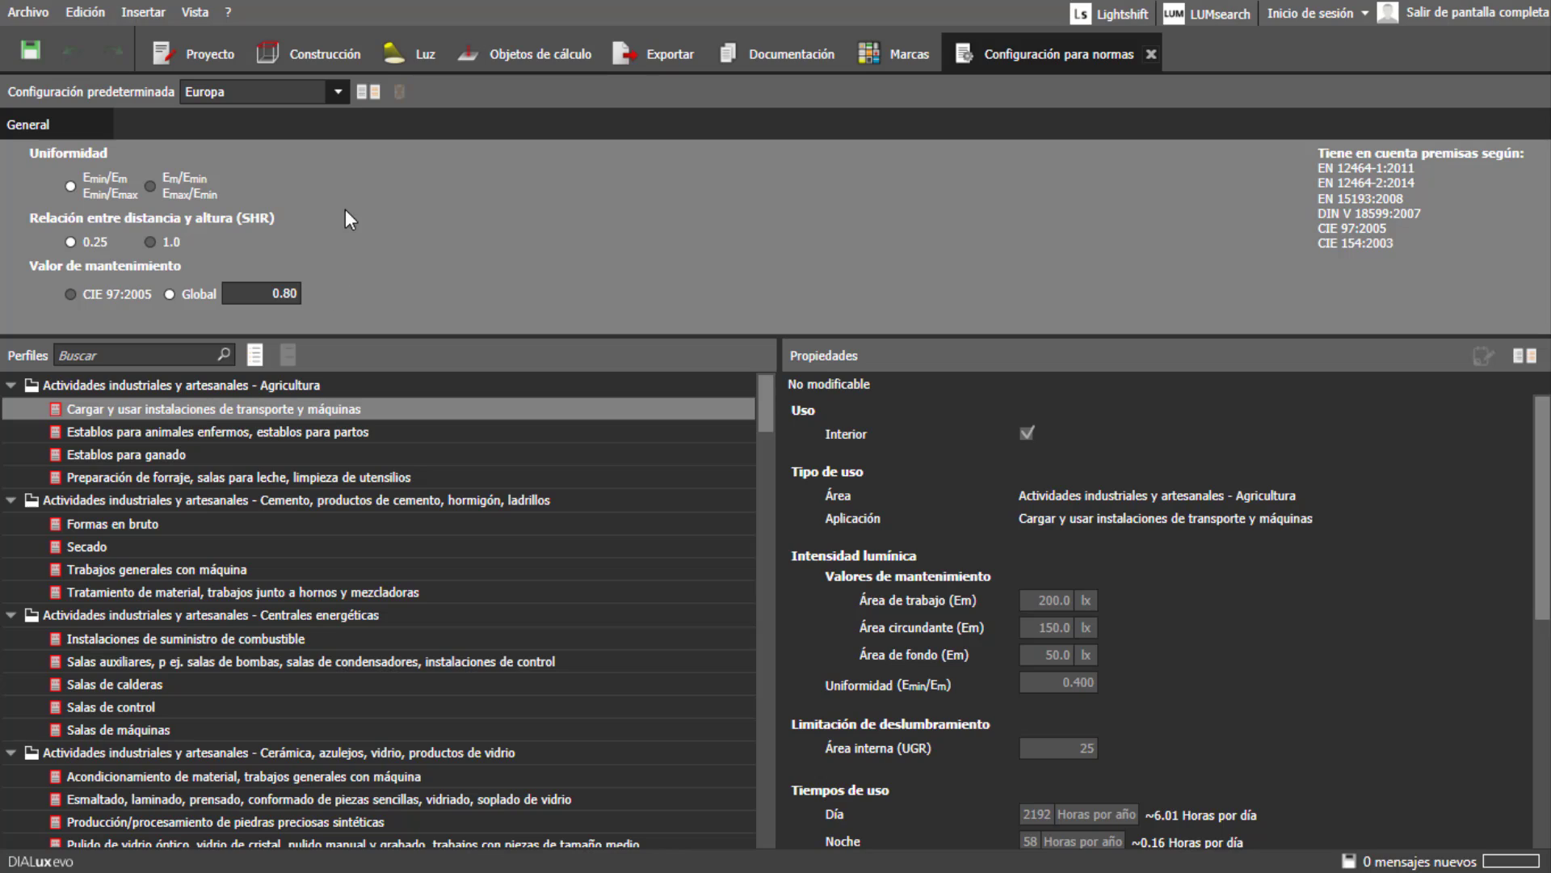
{"action": "left_click", "coordinate": [339, 95]}
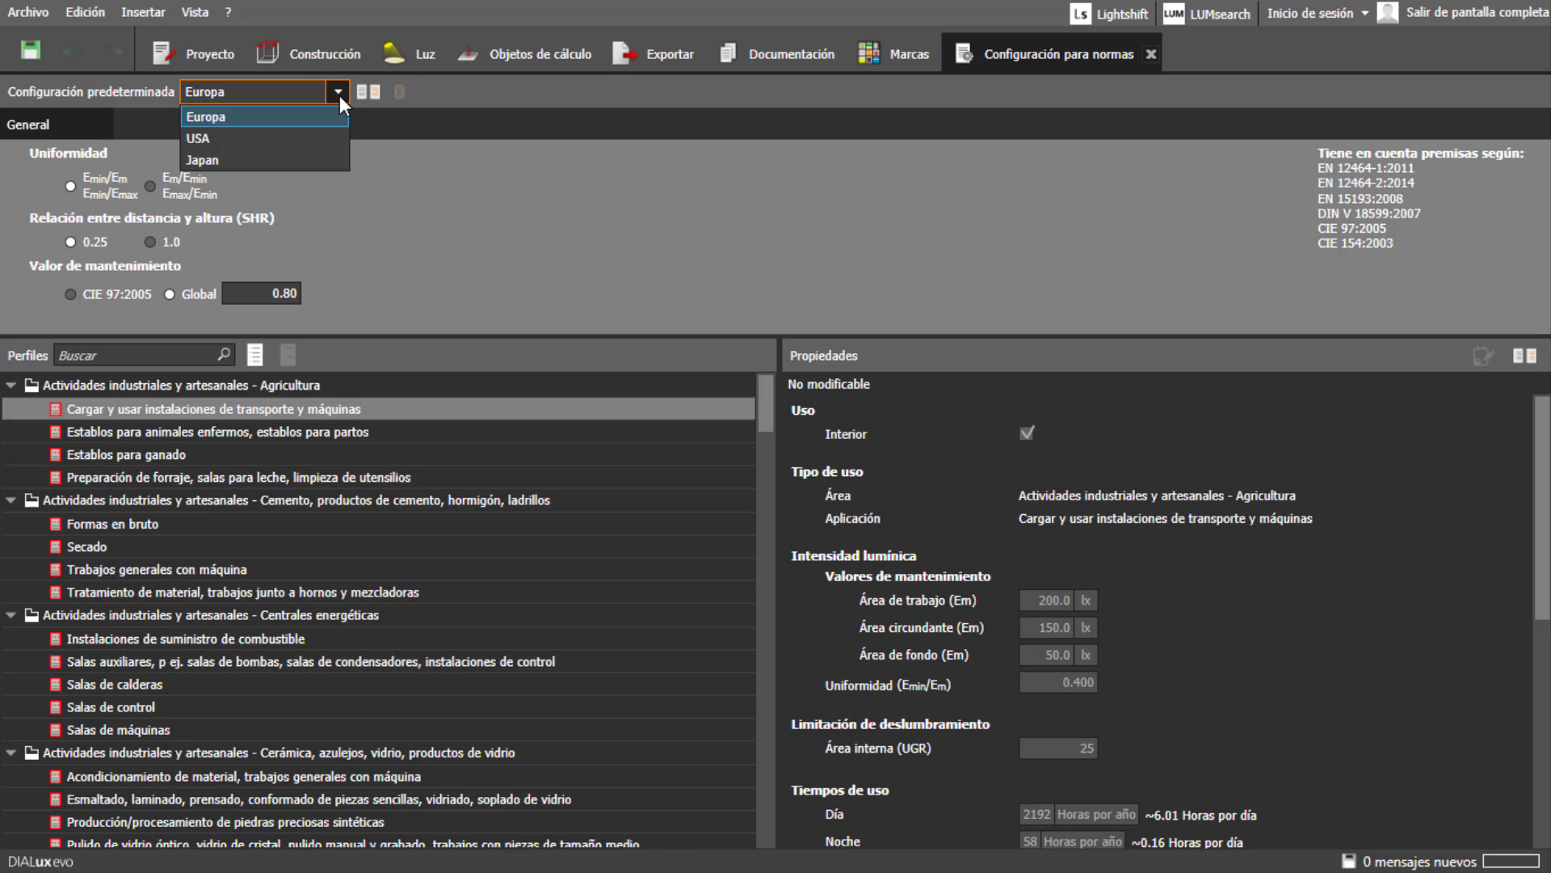
{"action": "left_click", "coordinate": [332, 138]}
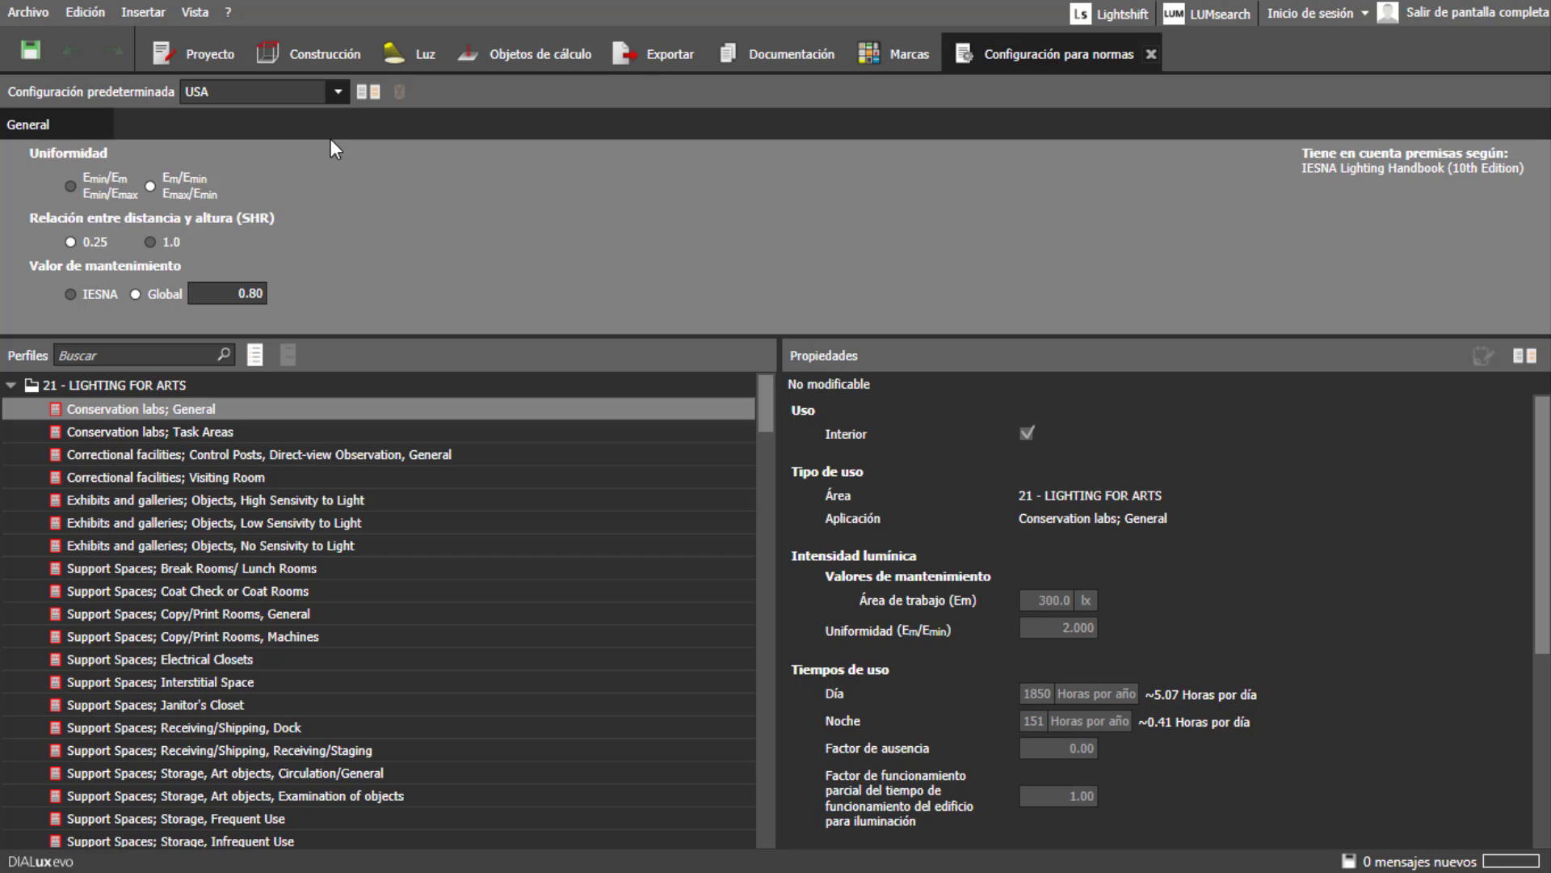
{"action": "left_click", "coordinate": [338, 93]}
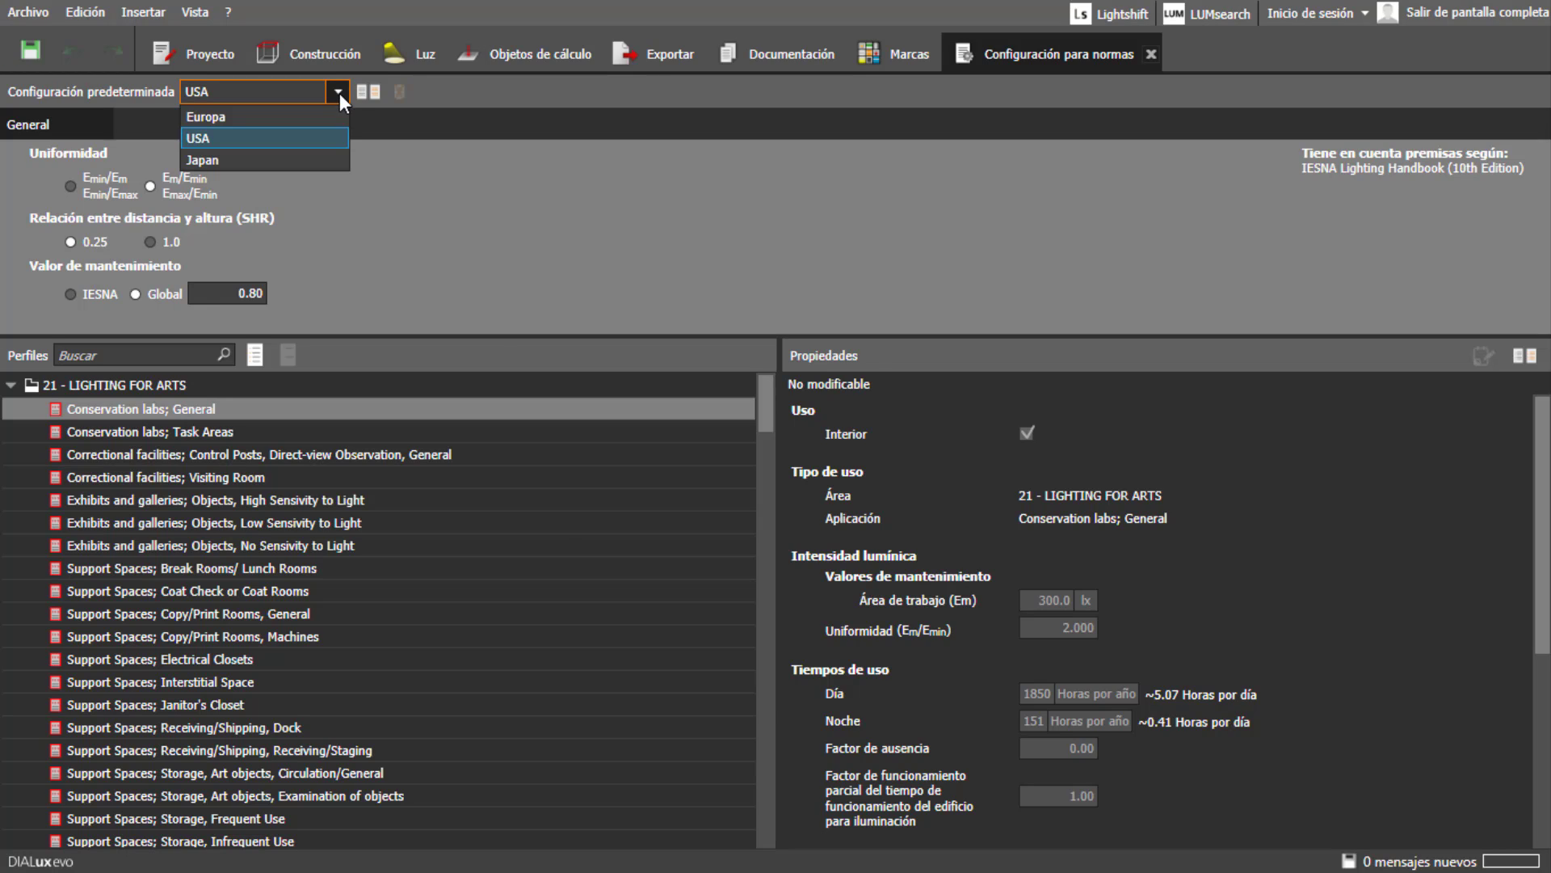
{"action": "left_click", "coordinate": [328, 164]}
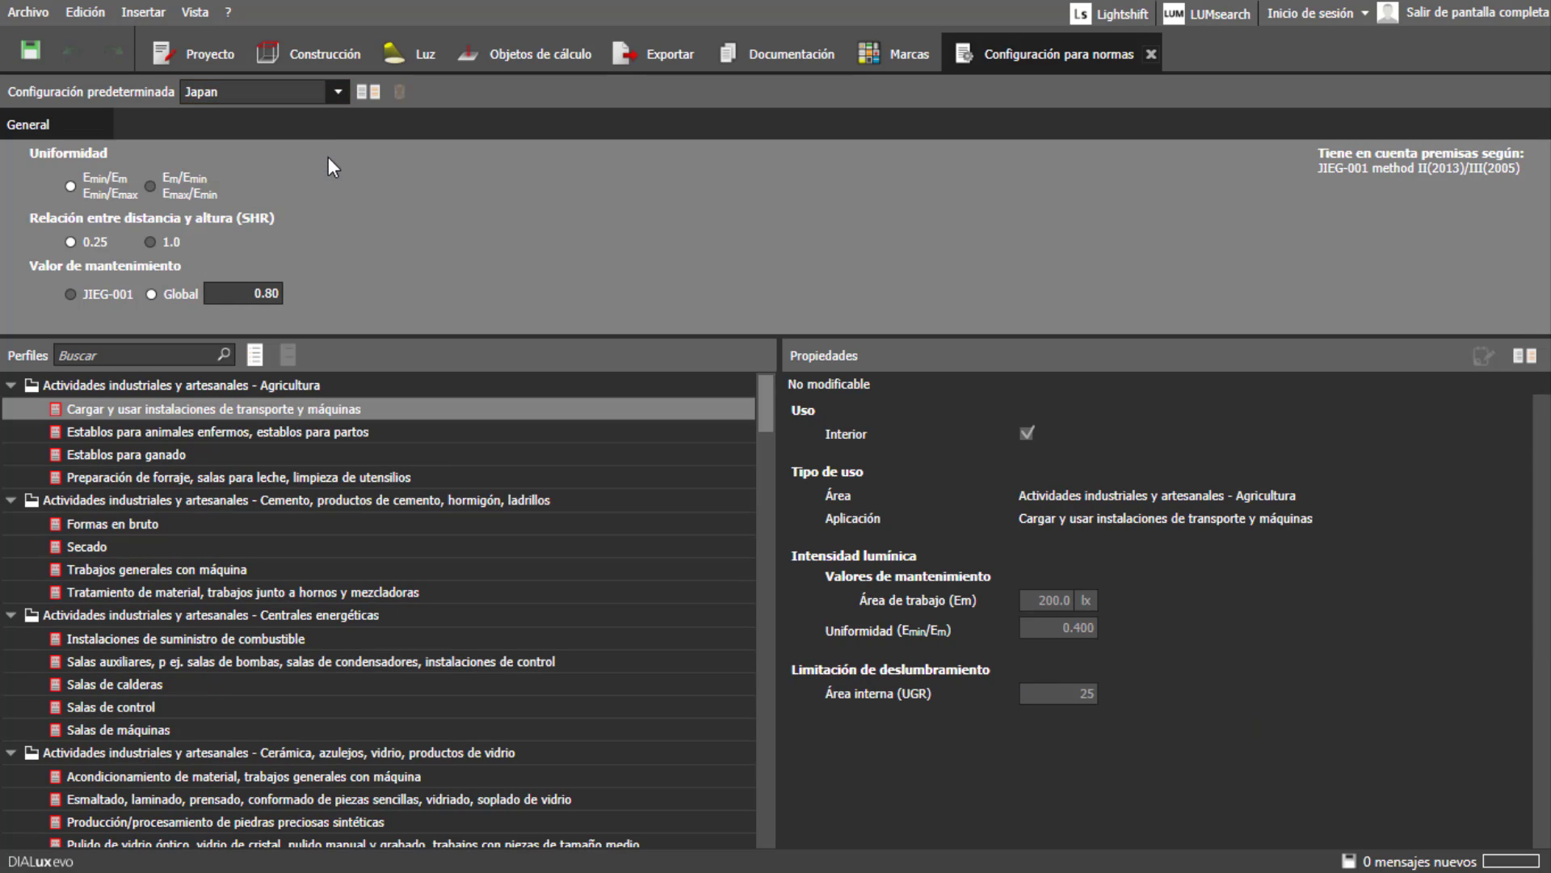